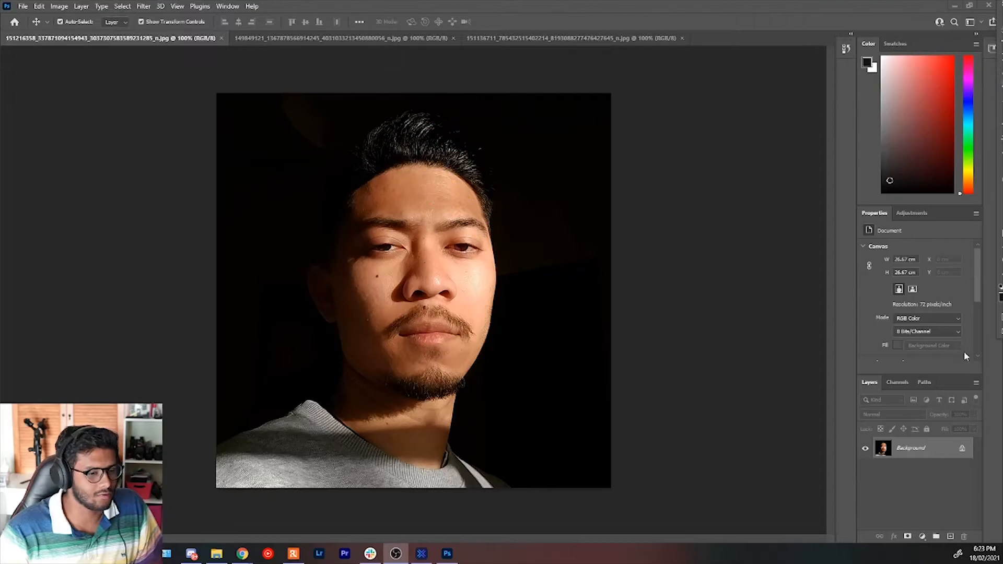
left_click(144, 7)
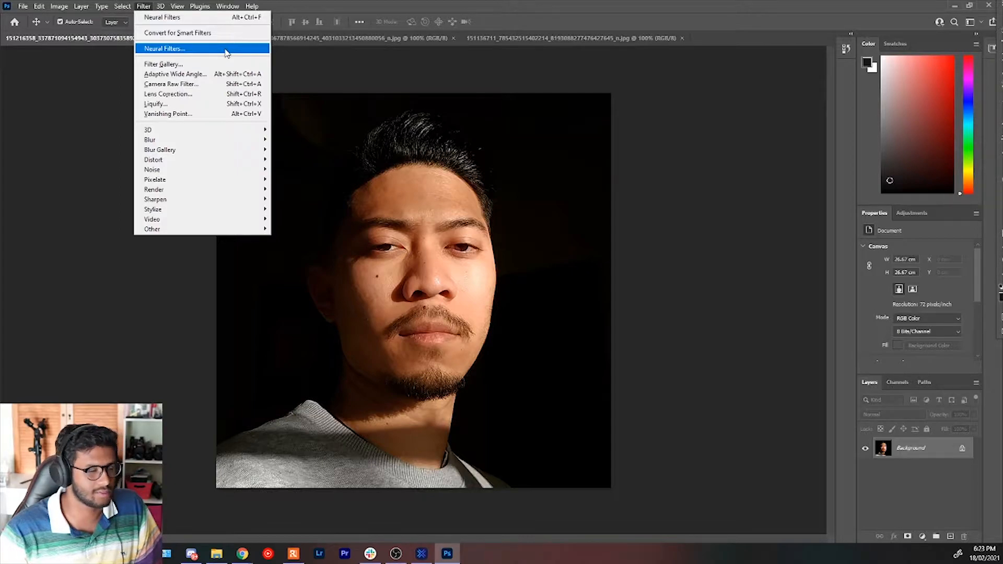
left_click(226, 53)
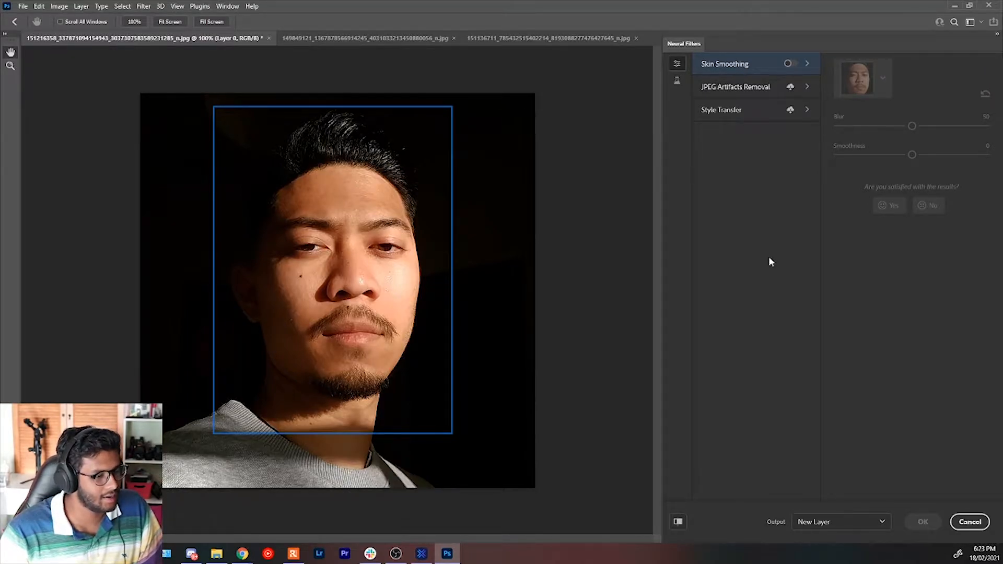
left_click(971, 523)
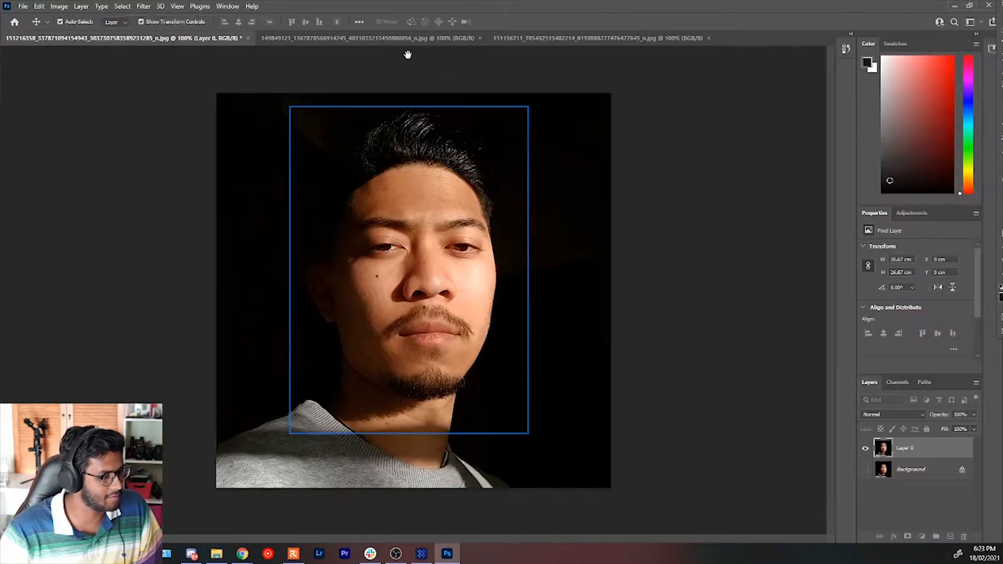
Open Neural Filters for the photo of the boy in the striped shirt against the plain wall.
left_click(311, 38)
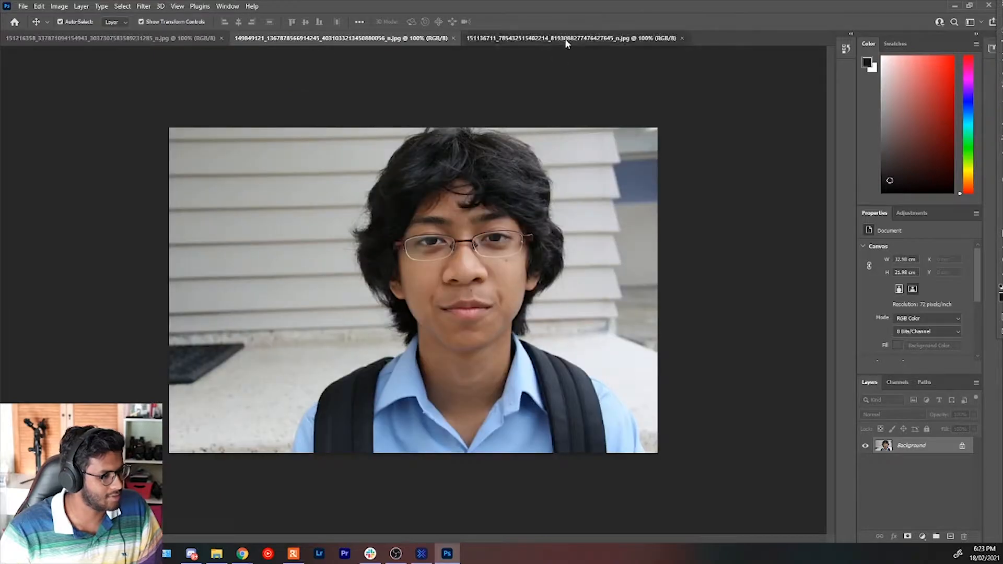
left_click(564, 38)
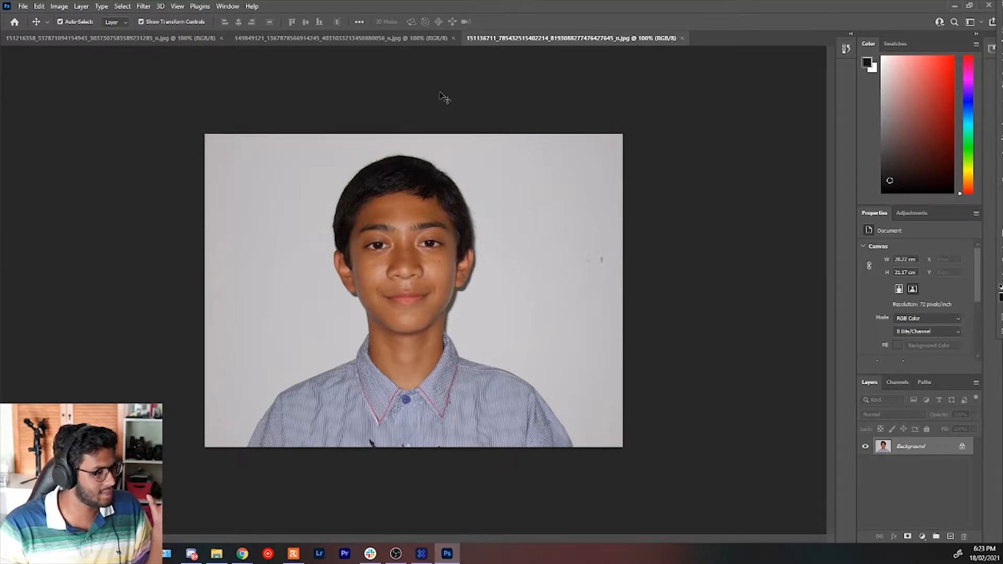
left_click(160, 6)
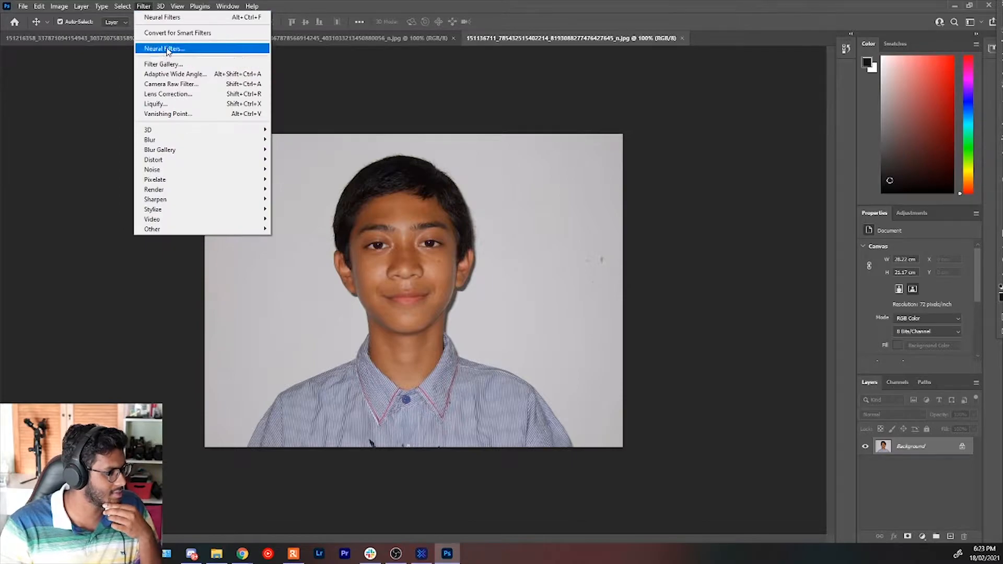
left_click(166, 46)
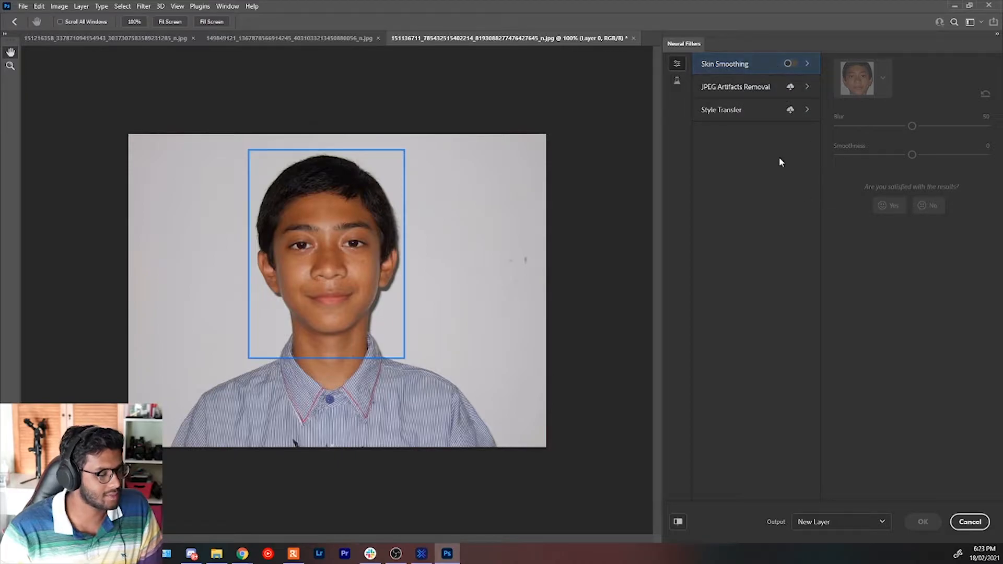
Examine the featured and beta neural filters, including JPEG Artifacts Removal, Style Transfer, Makeup Transfer, the depth-aware filter and Face Cleanup.
left_click(753, 88)
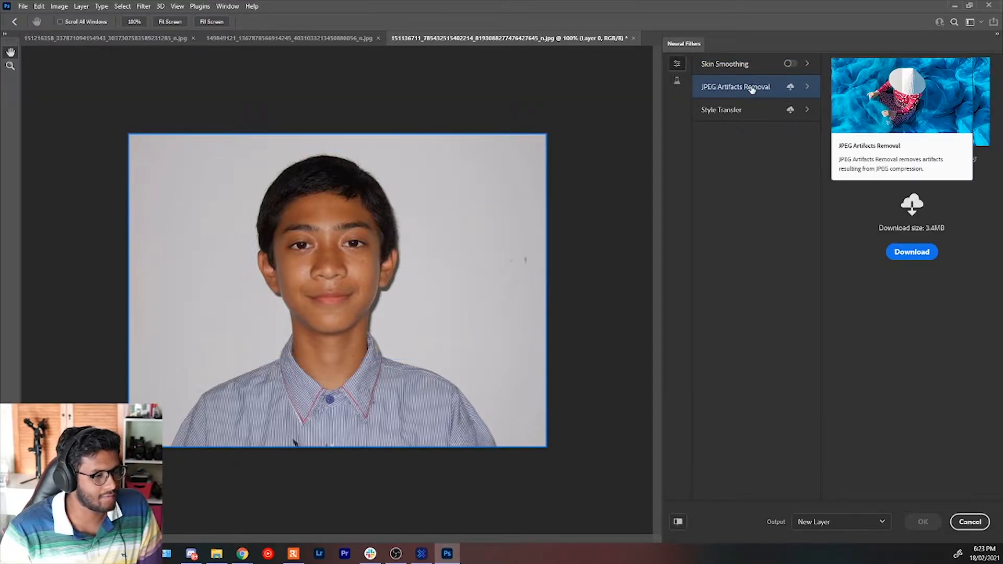
left_click(756, 111)
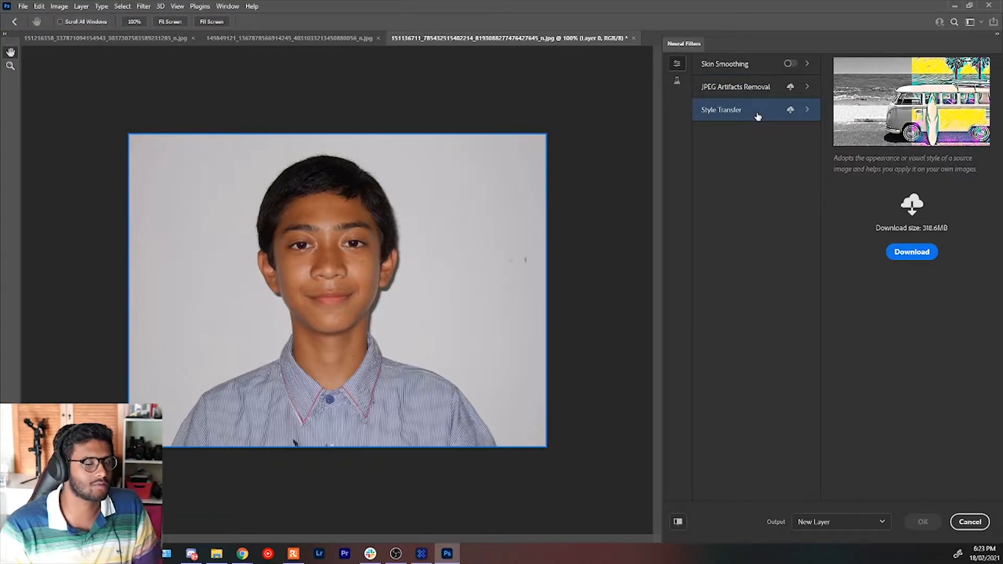
left_click(679, 81)
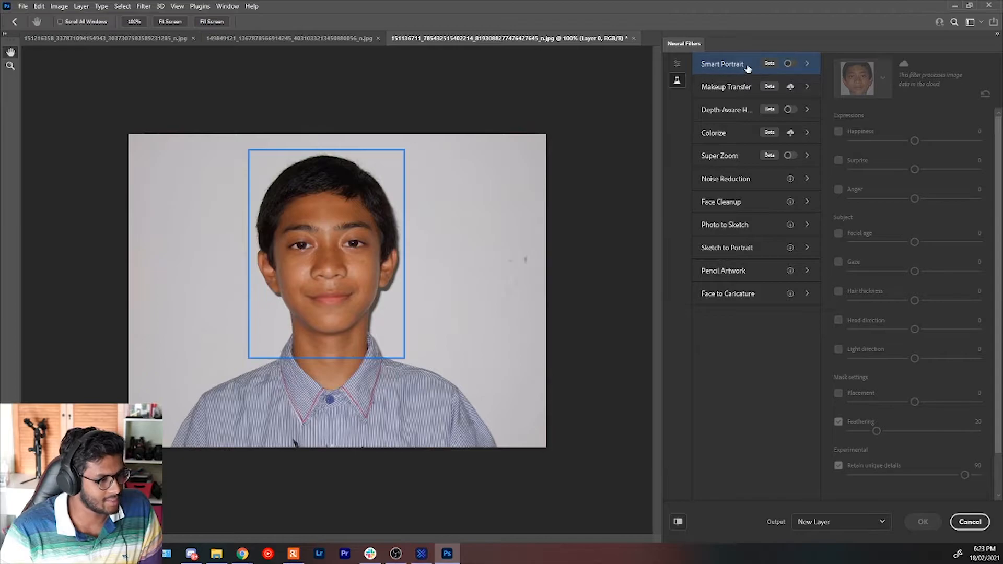
left_click(749, 93)
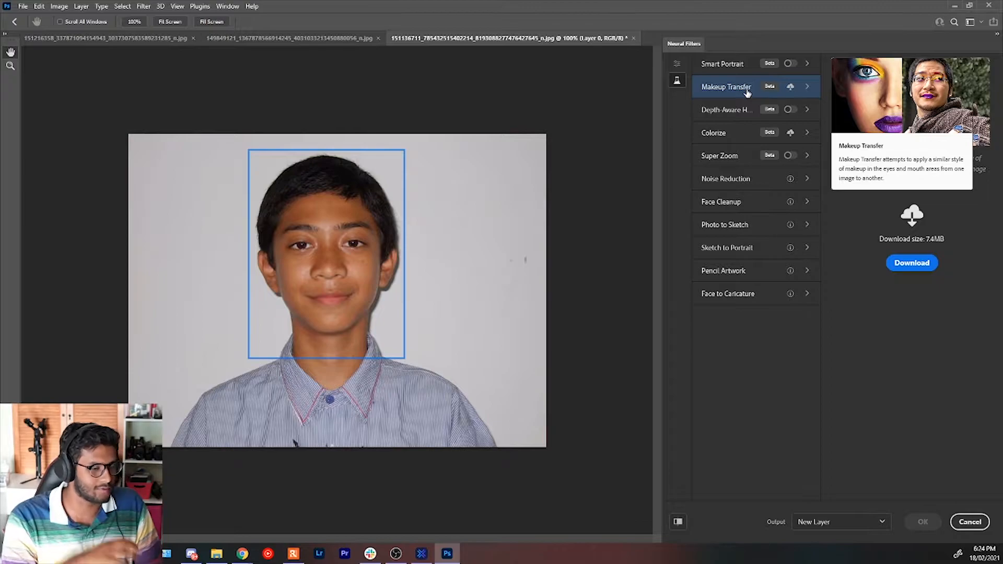
left_click(726, 119)
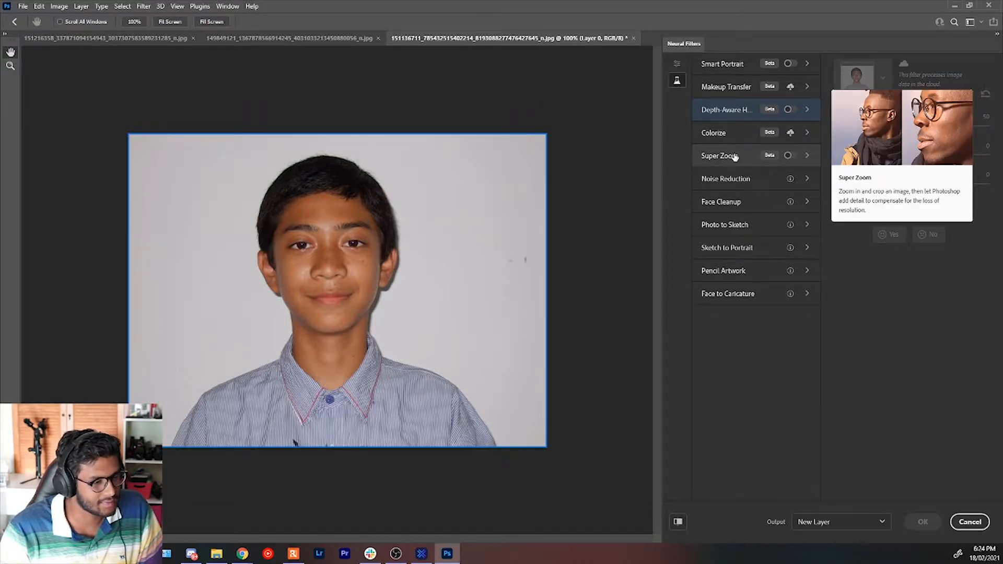
left_click(736, 204)
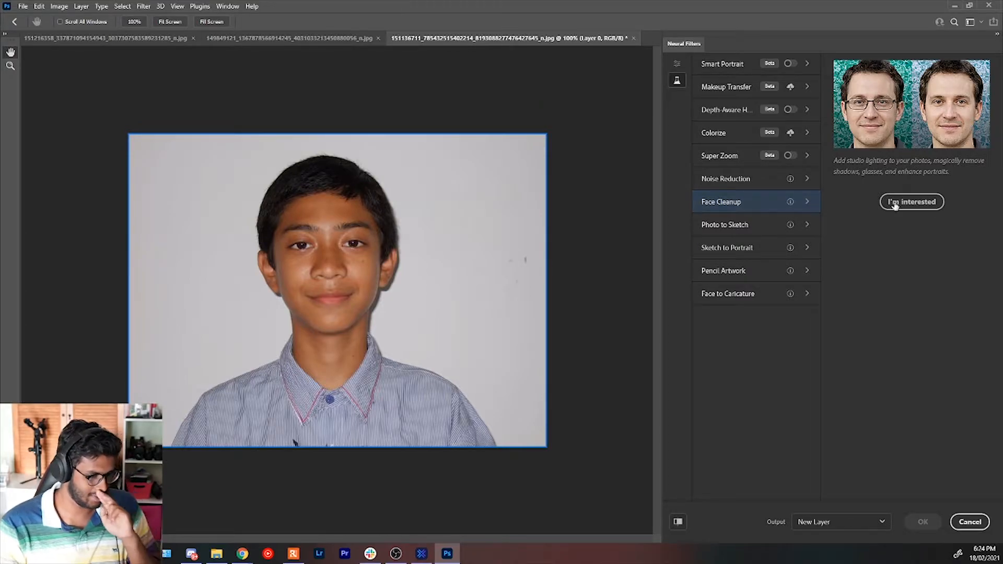
Enable the Smart Portrait filter with Facial age set to 50 and Hair thickness set to -48.
left_click(742, 71)
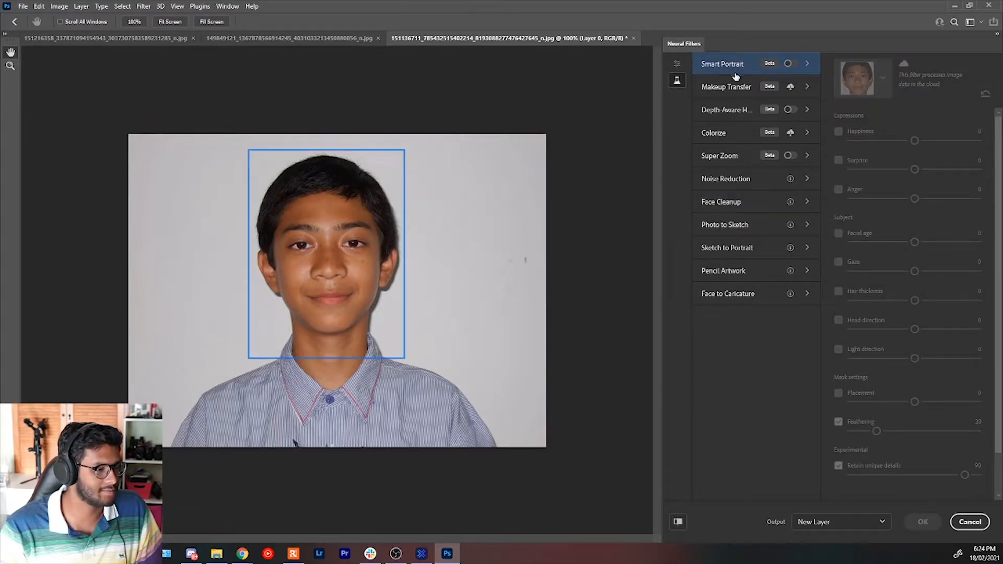
left_click(789, 64)
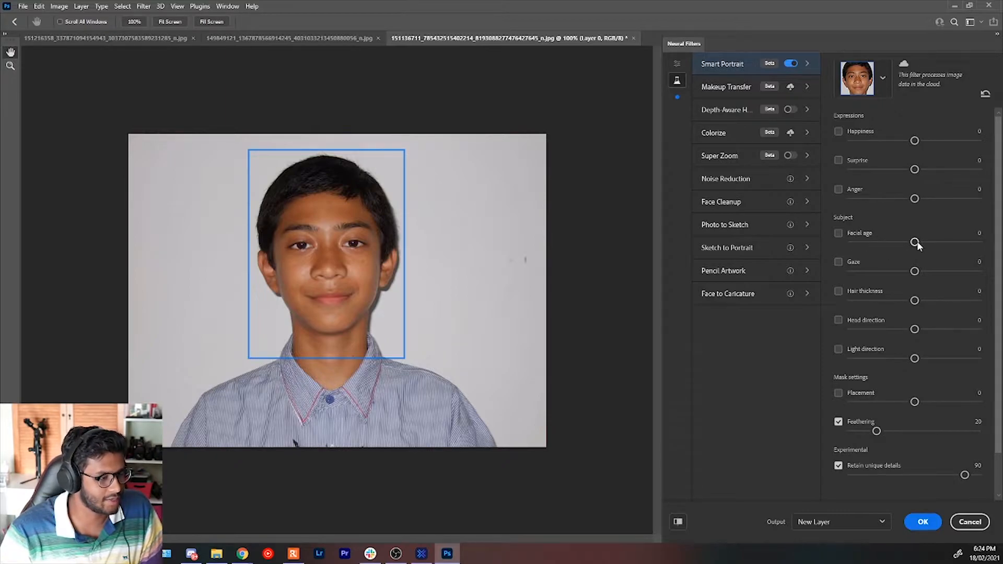
left_click_drag(915, 242, 947, 243)
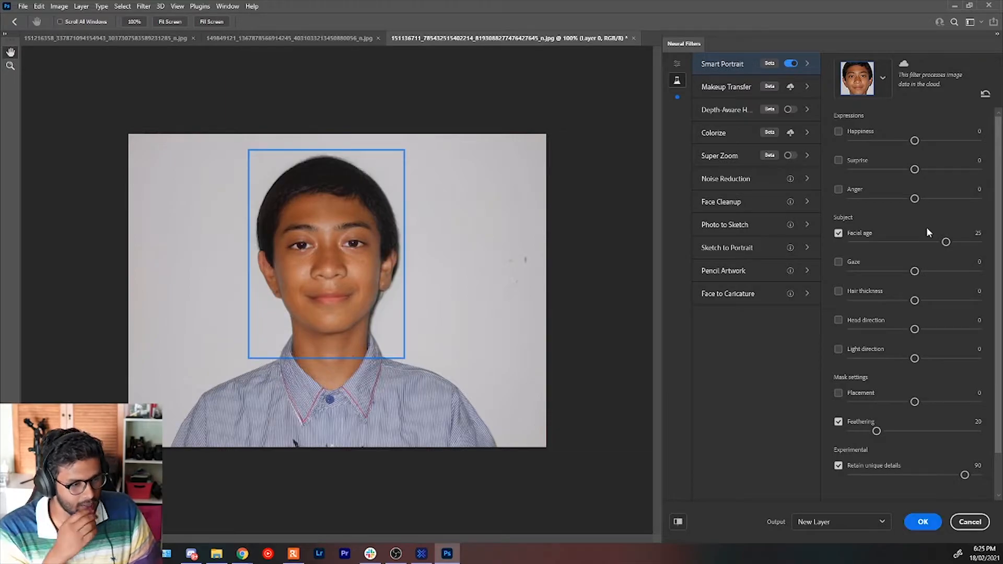
left_click_drag(946, 242, 983, 246)
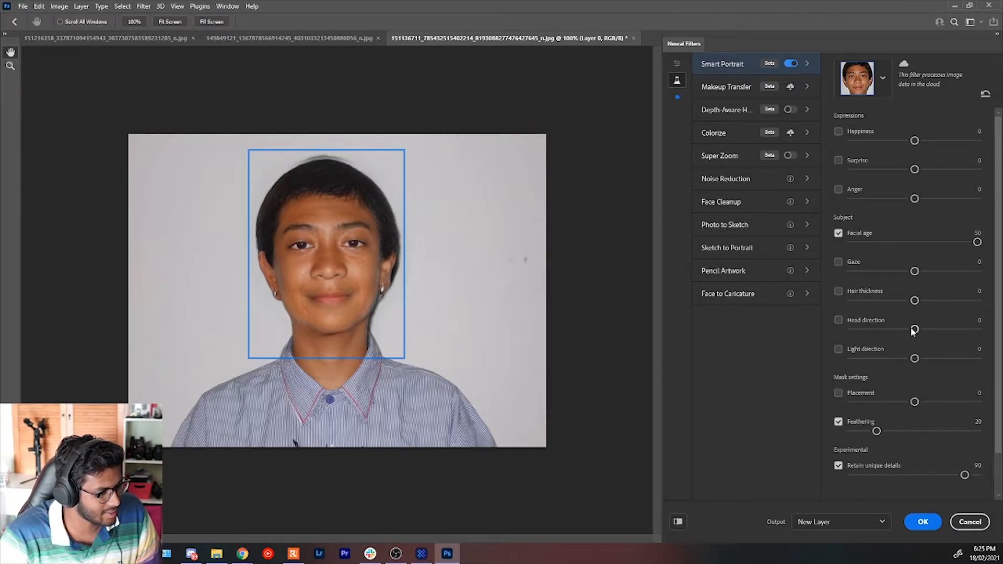
left_click_drag(915, 302, 854, 301)
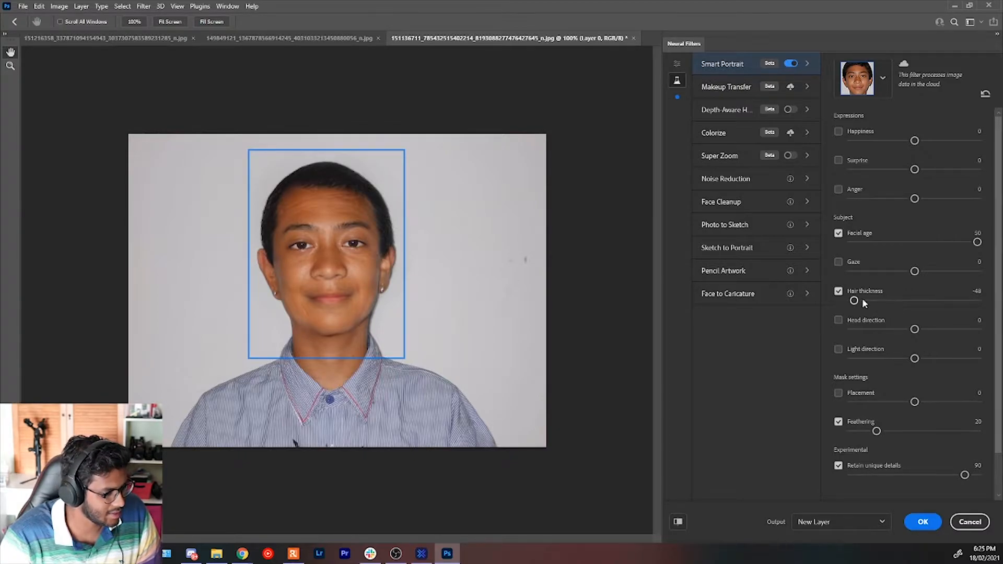
Compare the portrait with and without the Smart Portrait changes by toggling the preview.
left_click(677, 522)
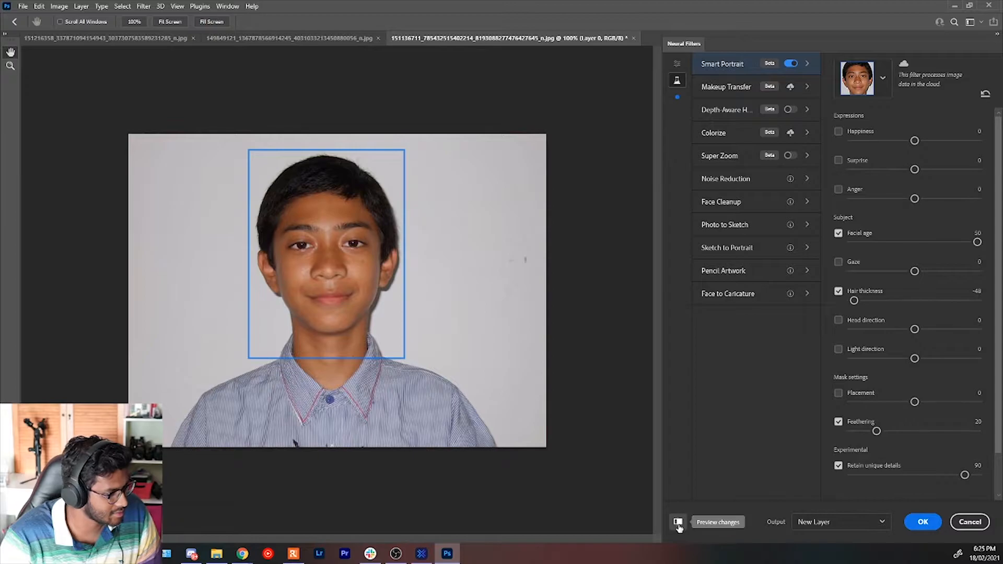
left_click(678, 523)
left_click(678, 522)
left_click(679, 523)
left_click(678, 523)
left_click(678, 524)
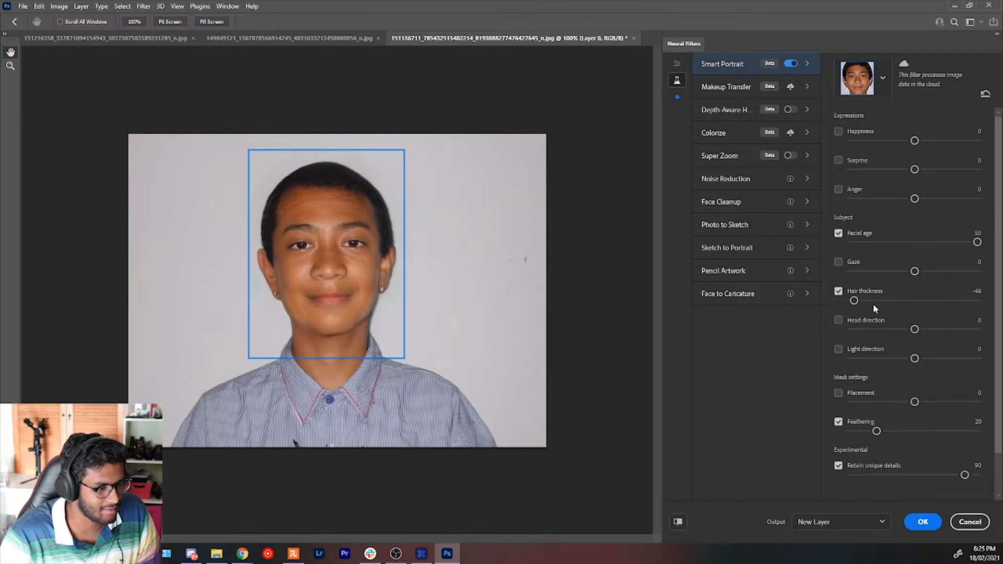
Try Hair thickness at its maximum of 50, and settle on a Hair thickness of -50.
left_click_drag(859, 301, 975, 301)
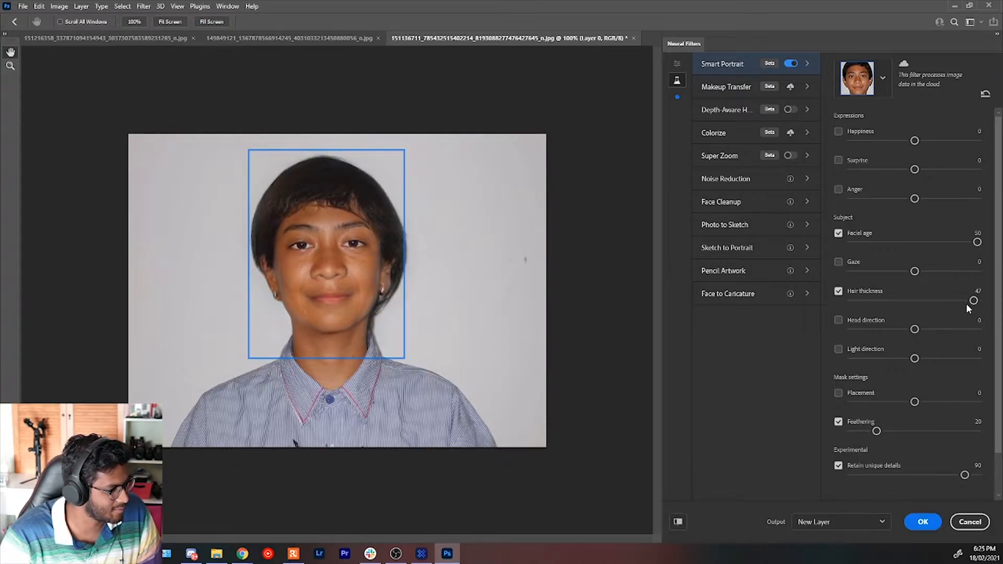
left_click_drag(970, 304, 988, 307)
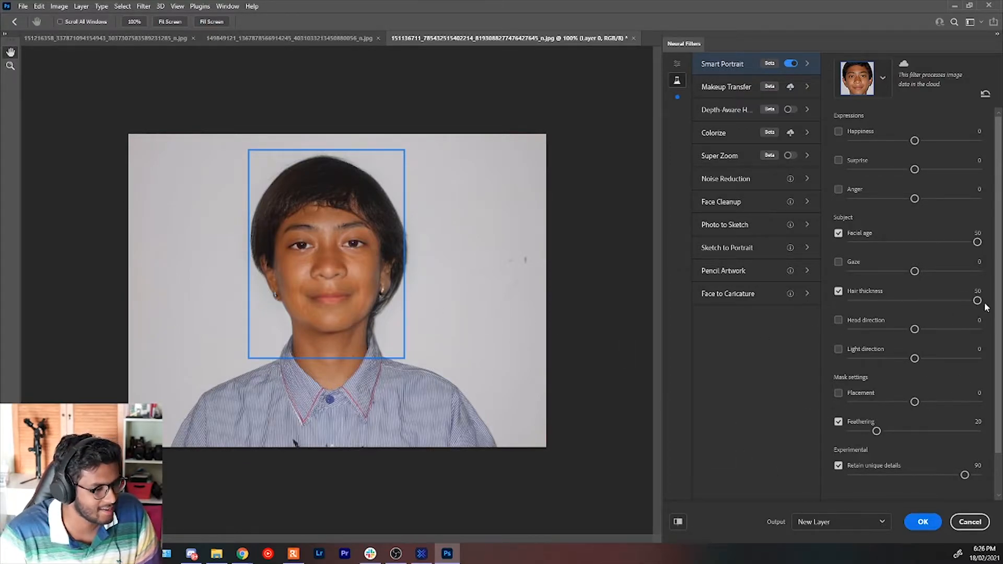
left_click_drag(977, 301, 847, 302)
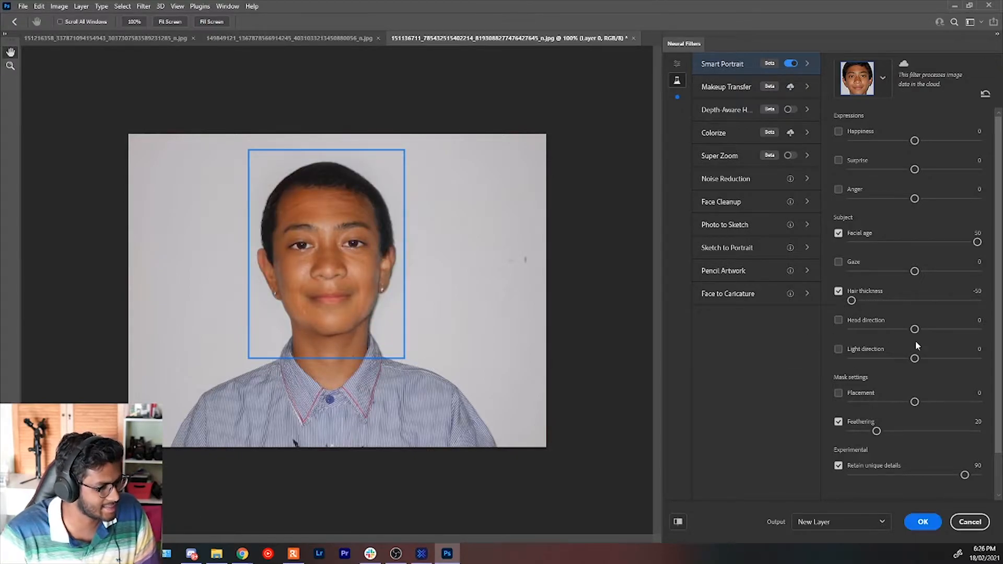
Try Head direction at 34, 47 and -50, and settle on a Head direction of -7.
left_click_drag(913, 329, 956, 330)
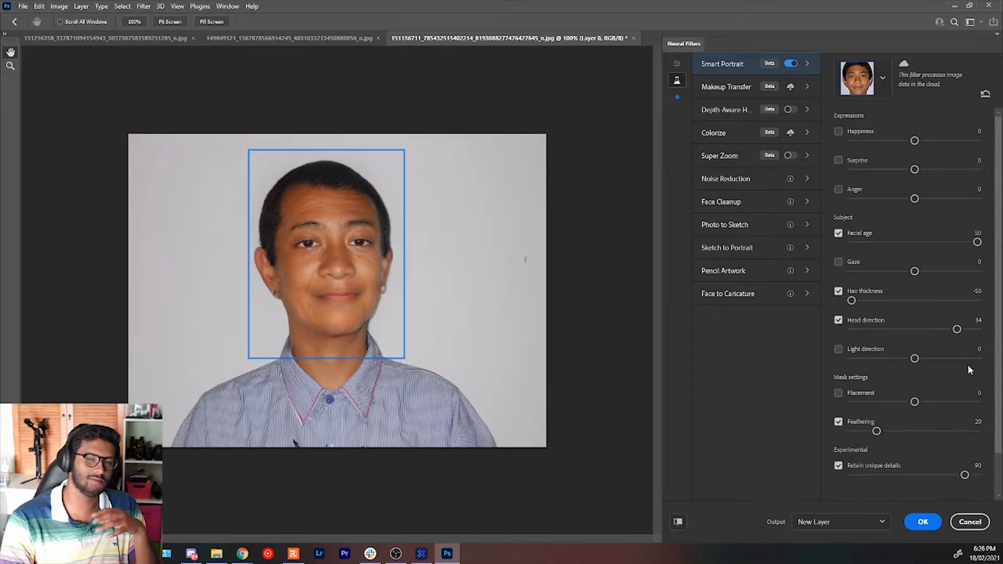
left_click_drag(957, 329, 975, 330)
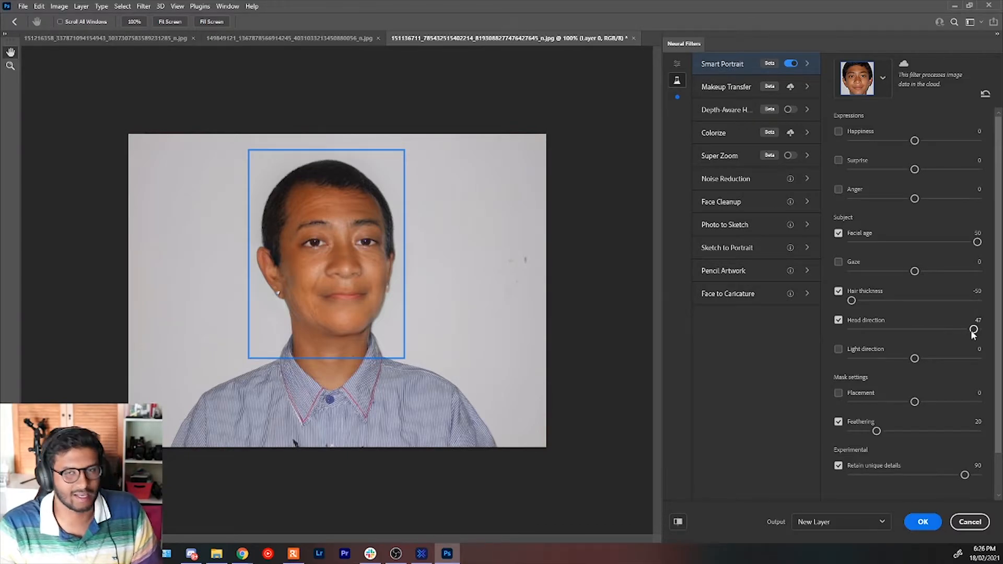
left_click_drag(975, 329, 841, 331)
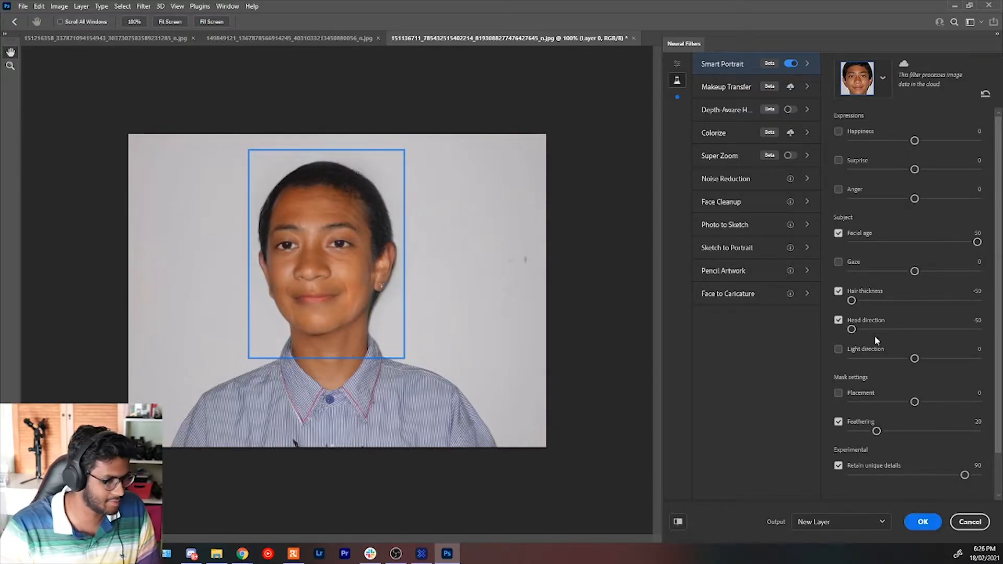
left_click_drag(866, 328, 905, 330)
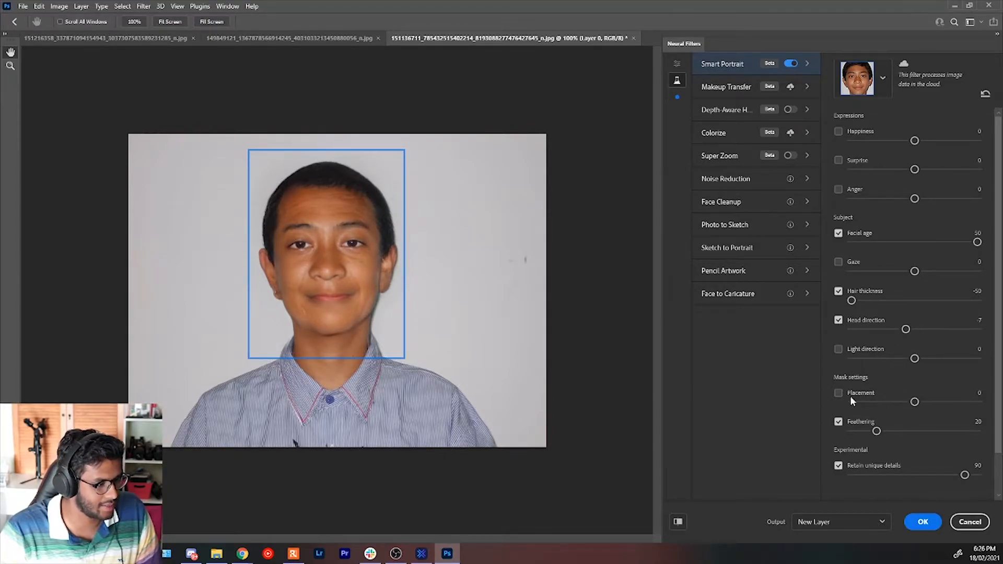
Set Light direction to 2 and apply the Smart Portrait result as a new layer.
mouse_move(915, 358)
left_mouse_down()
mouse_move(847, 359)
mouse_move(980, 359)
mouse_move(916, 362)
left_mouse_up()
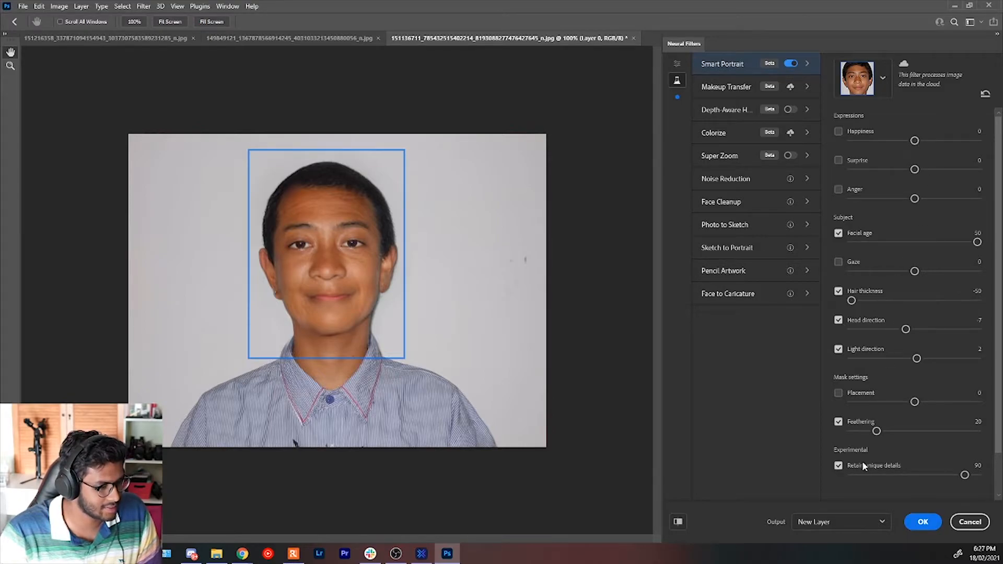
left_click(911, 522)
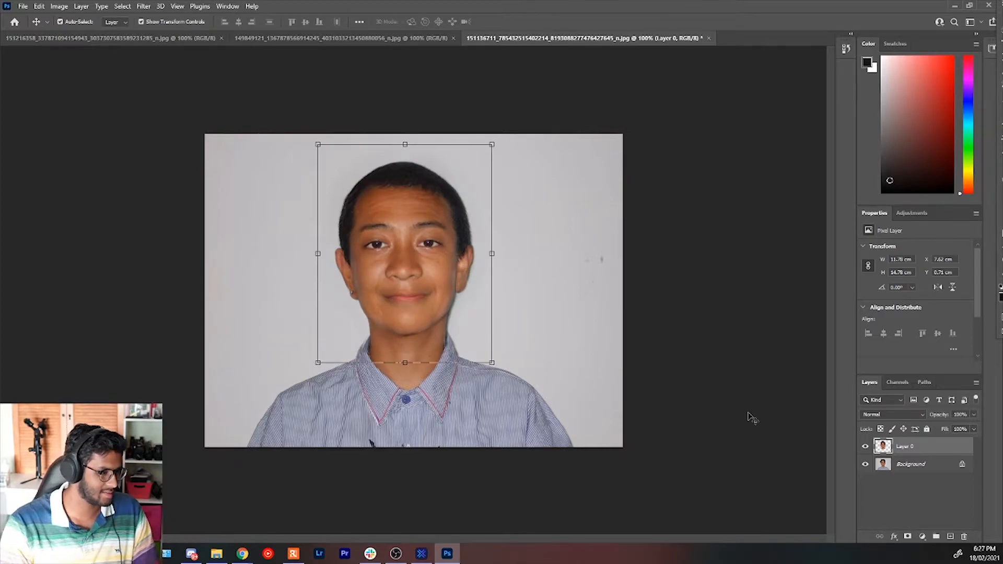
Compare the aged portrait with the original photo by toggling the visibility of Layer 0.
left_click(929, 463)
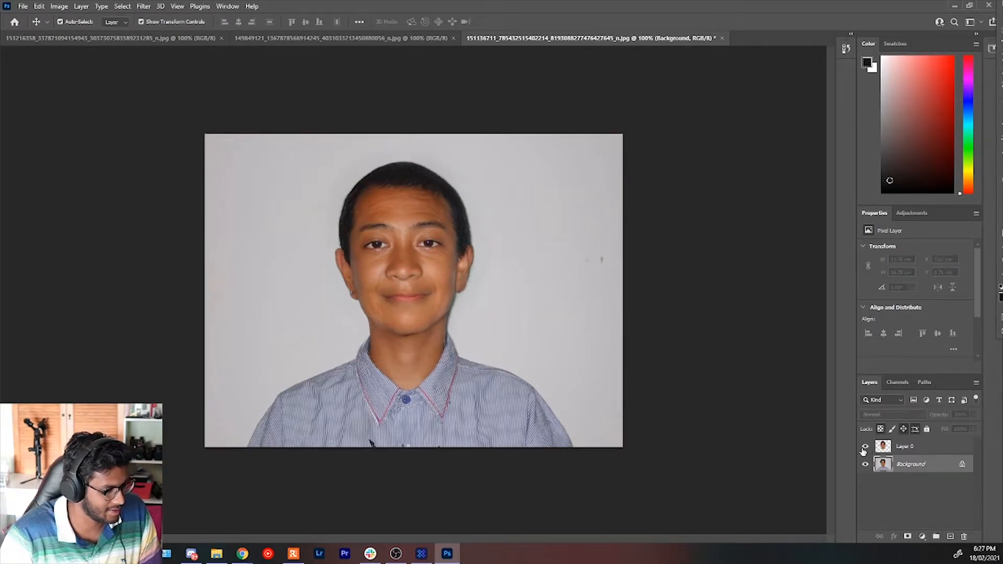
left_click(866, 448)
left_click(866, 447)
left_click(866, 448)
left_click(866, 448)
left_click(866, 447)
left_click(866, 448)
left_click(865, 447)
left_click(866, 448)
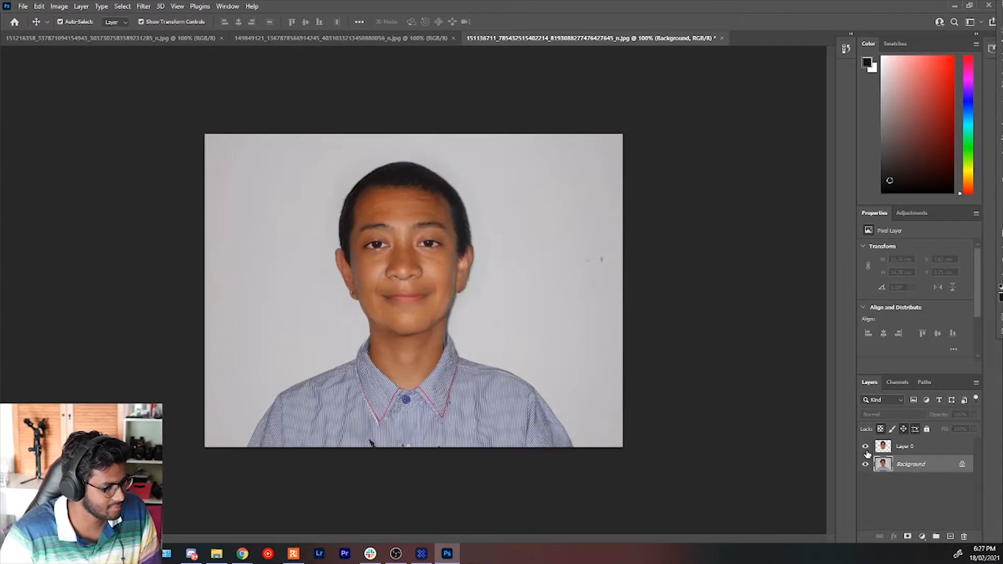
Open the beta Neural Filters for the dark portrait of the bearded man in the grey sweater.
left_click(133, 38)
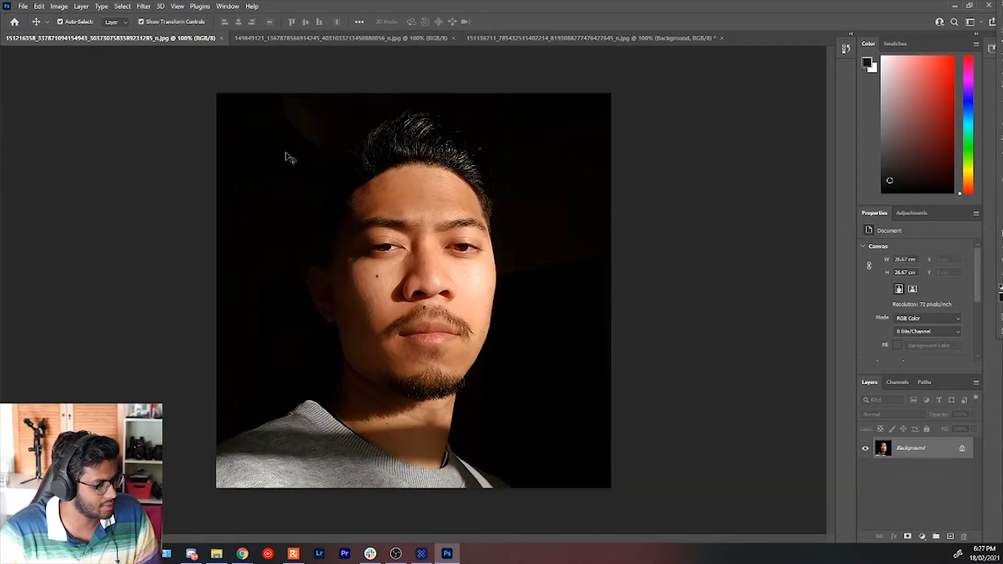
left_click(154, 8)
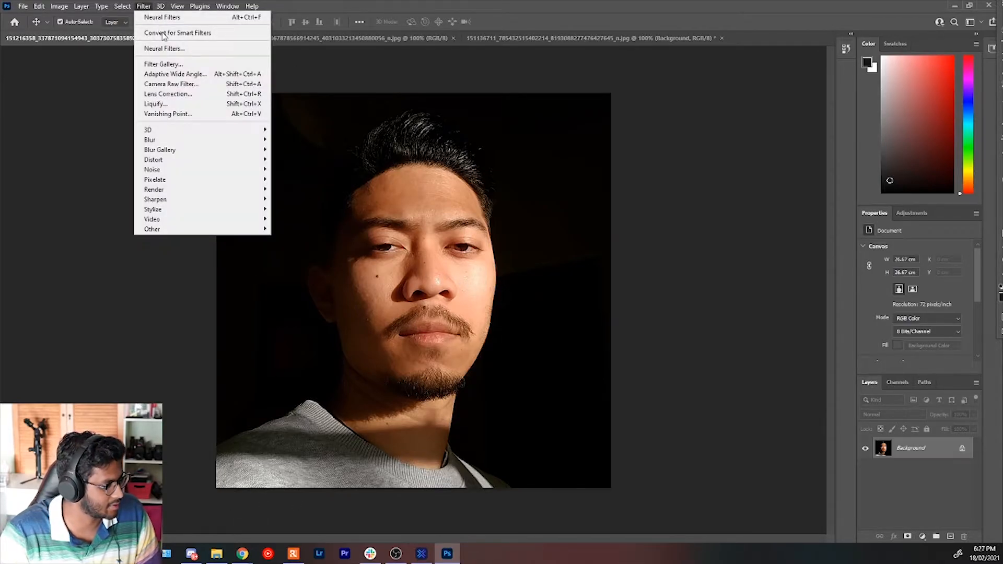
left_click(167, 47)
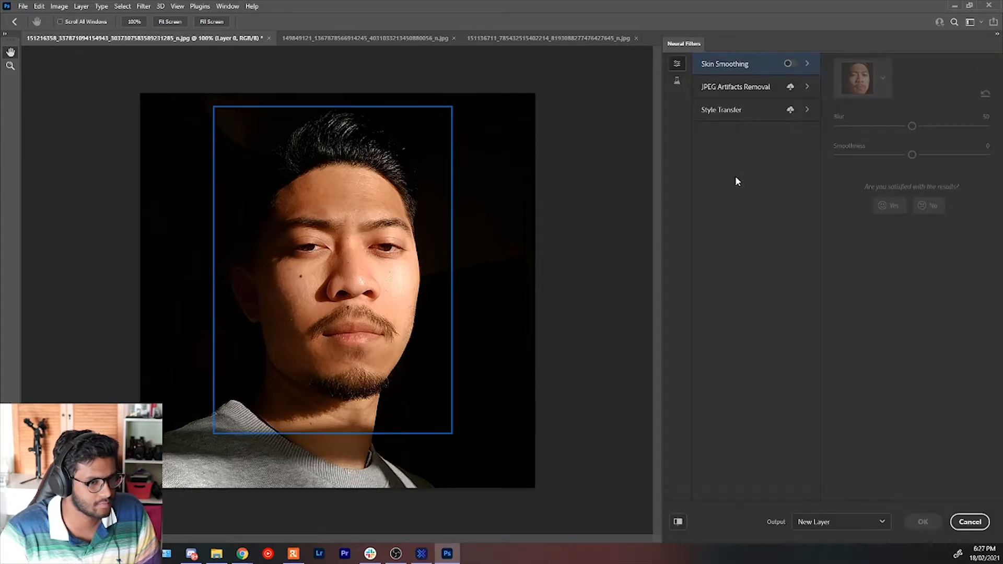
left_click(678, 80)
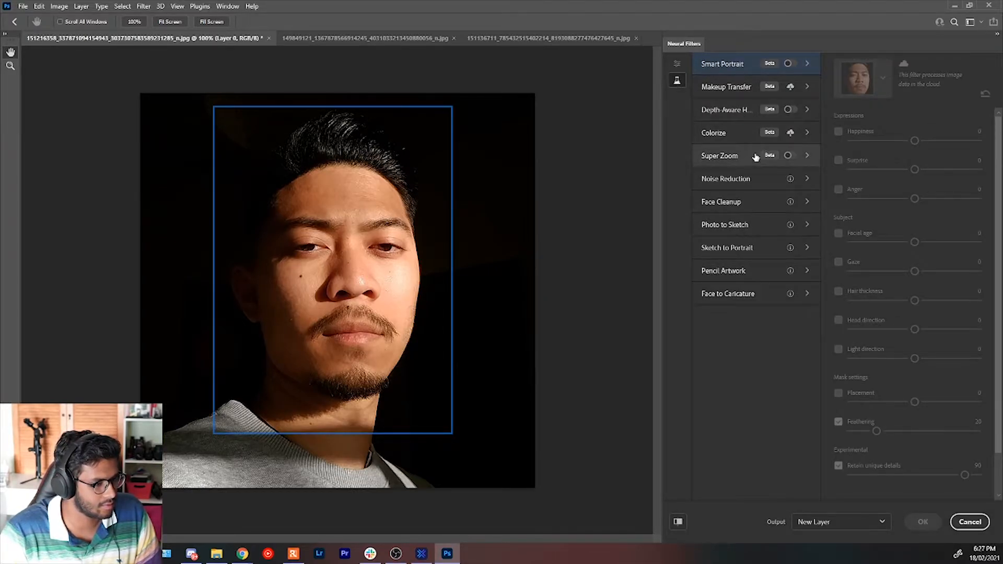
Enable Smart Portrait on the dark portrait and try Happiness at 50 and -50.
left_click(789, 63)
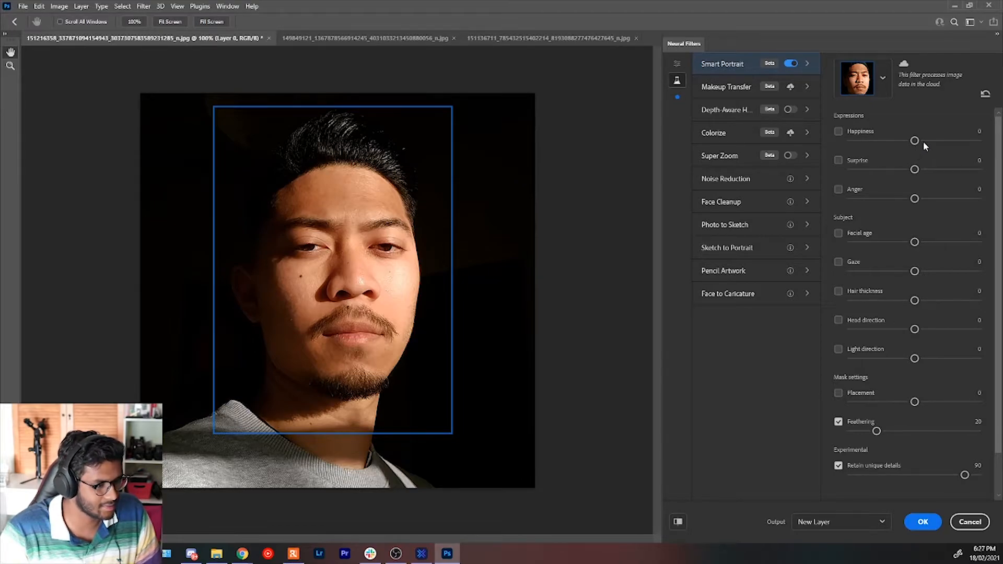
left_click_drag(915, 141, 978, 141)
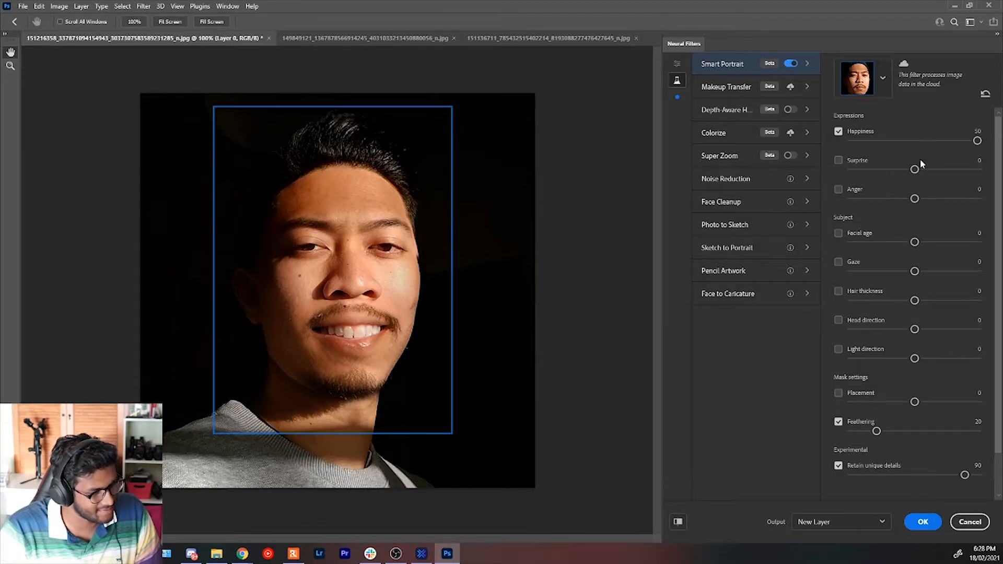
left_click_drag(968, 141, 871, 139)
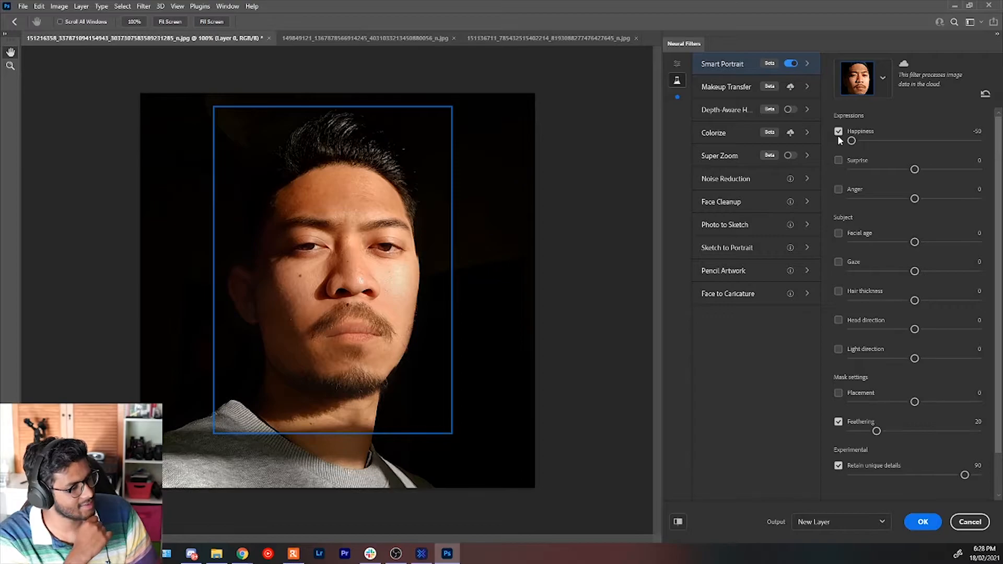
Compare the lowered Happiness result with the original portrait by toggling the change preview.
left_click(679, 523)
left_click(679, 524)
left_click(679, 523)
left_click(678, 524)
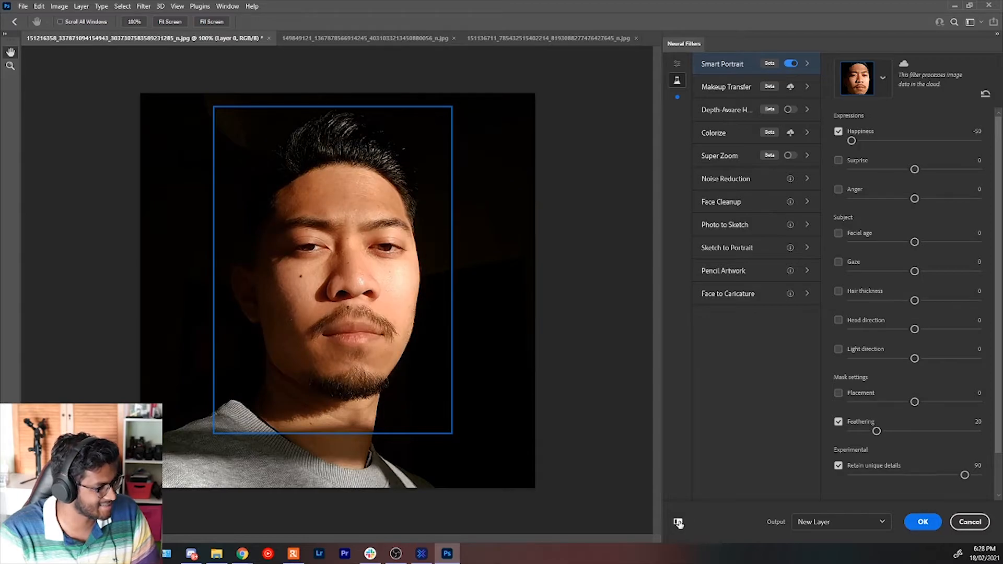
left_click(679, 524)
Set Happiness to 26, try Surprise at 50 and -50, and settle on a Surprise of 37.
left_click_drag(852, 141, 947, 141)
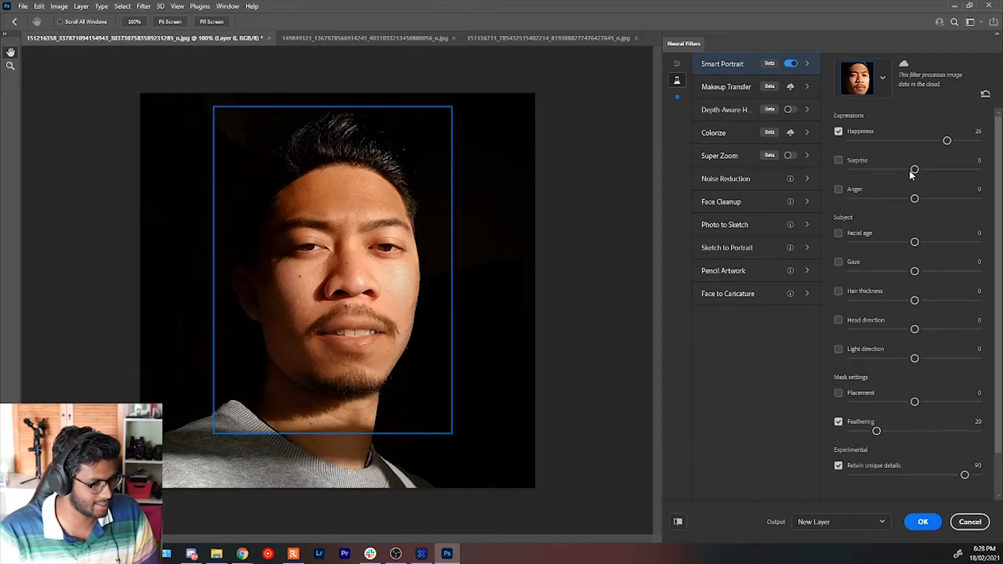
left_click_drag(915, 171, 977, 168)
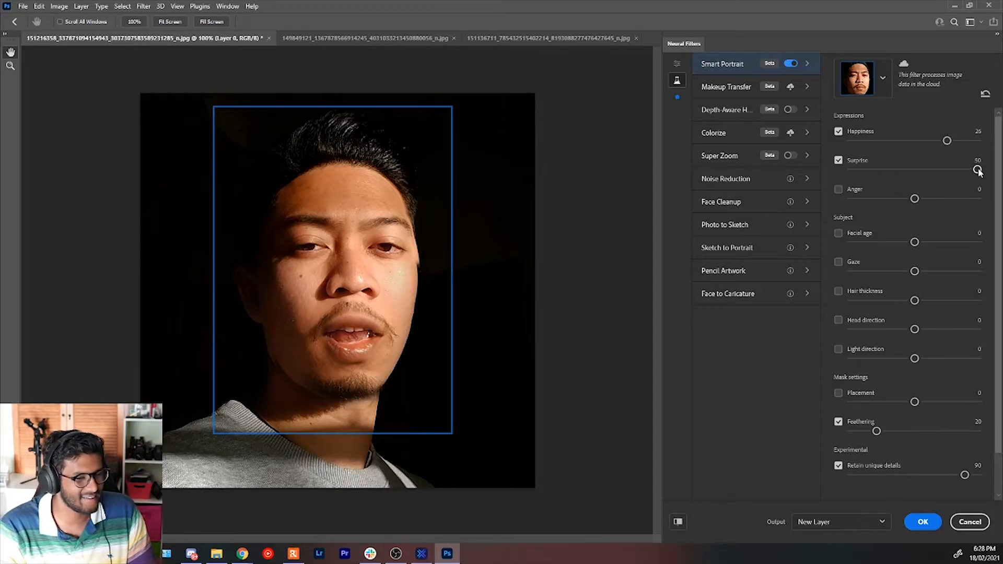
left_click_drag(978, 170, 852, 170)
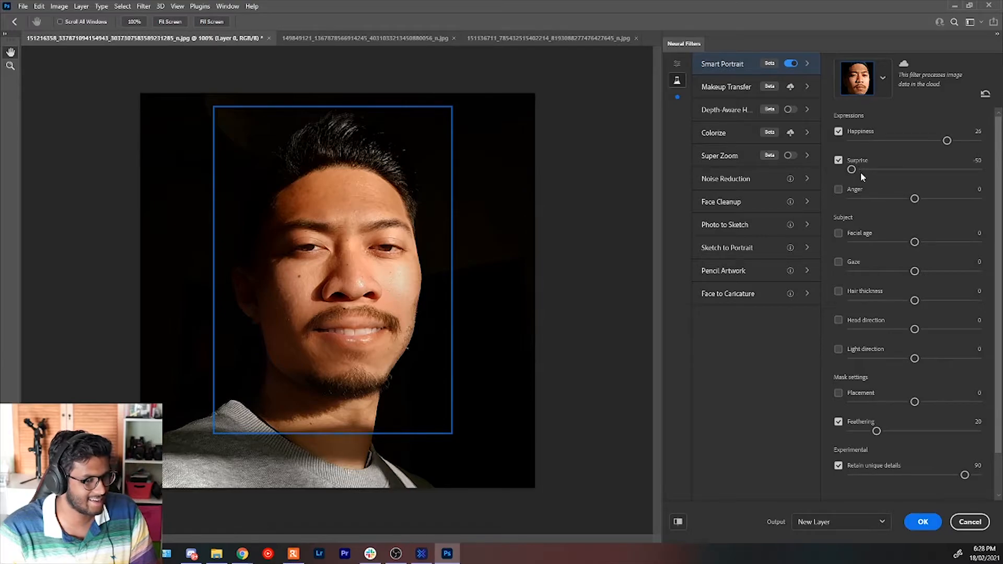
left_click_drag(855, 172, 864, 168)
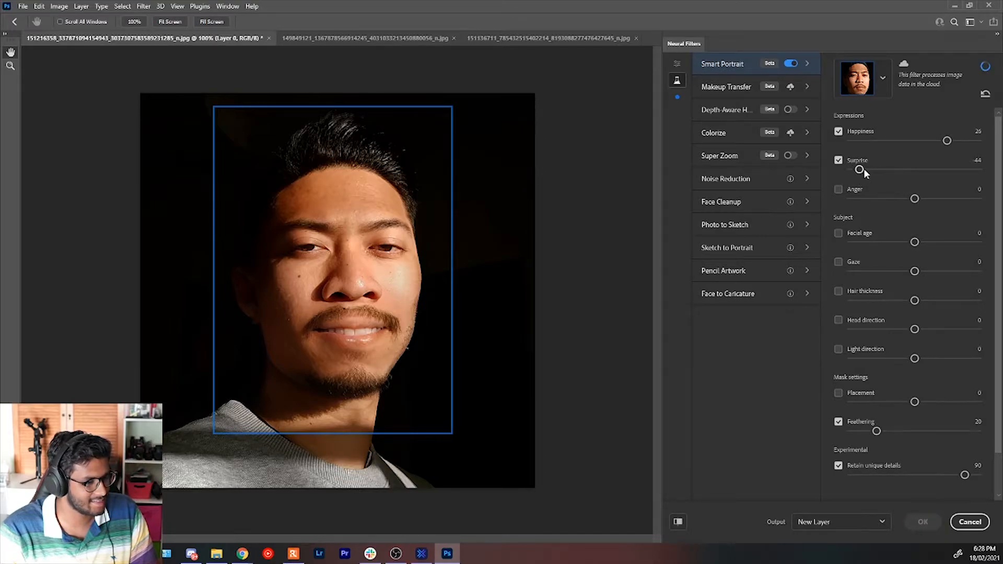
left_click(961, 171)
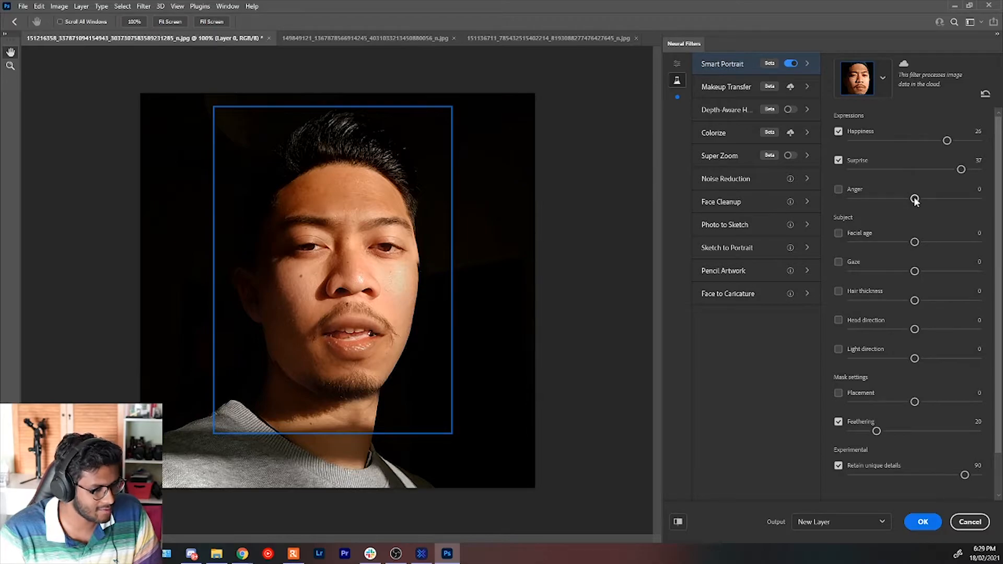
Try the Anger expression at 50 and at its minimum.
left_click_drag(967, 199, 983, 200)
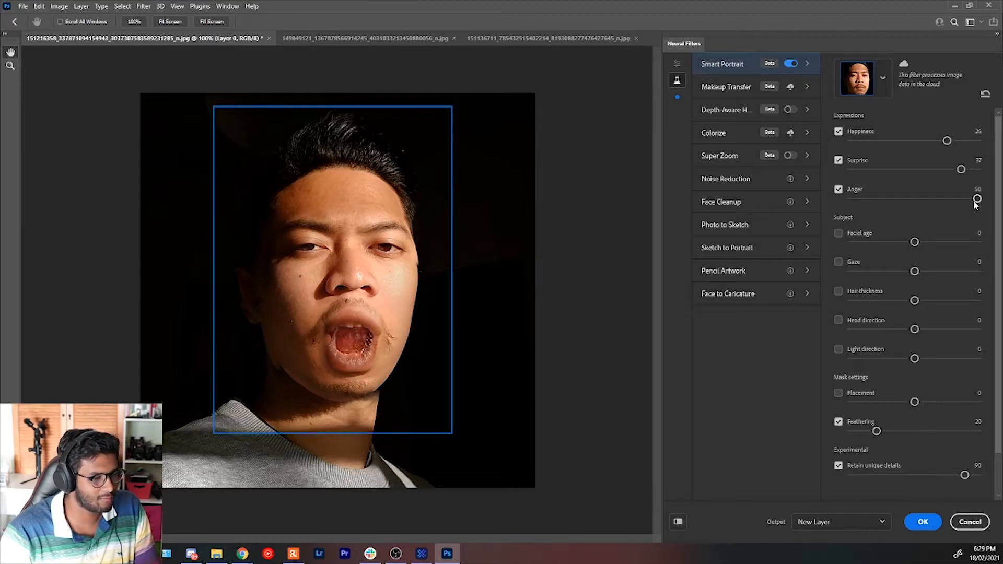
left_click_drag(976, 200, 826, 205)
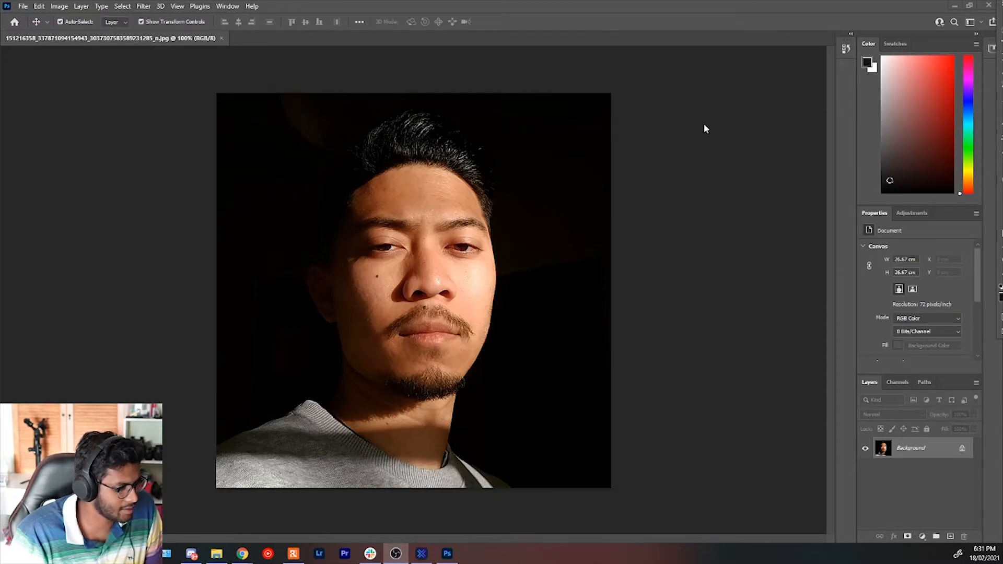
Add a Black & White adjustment layer with the Default preset above the portrait.
left_click(912, 213)
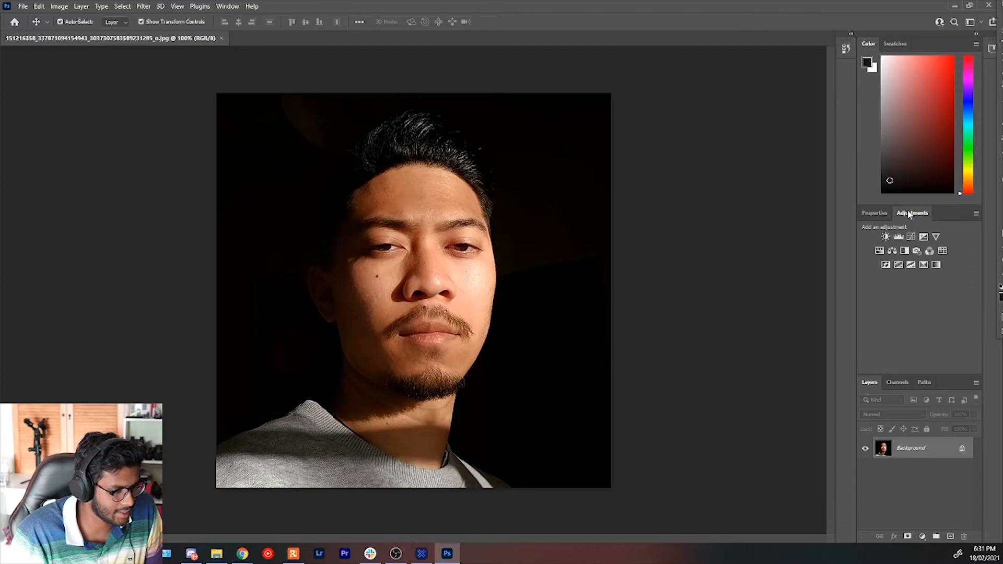
left_click(905, 252)
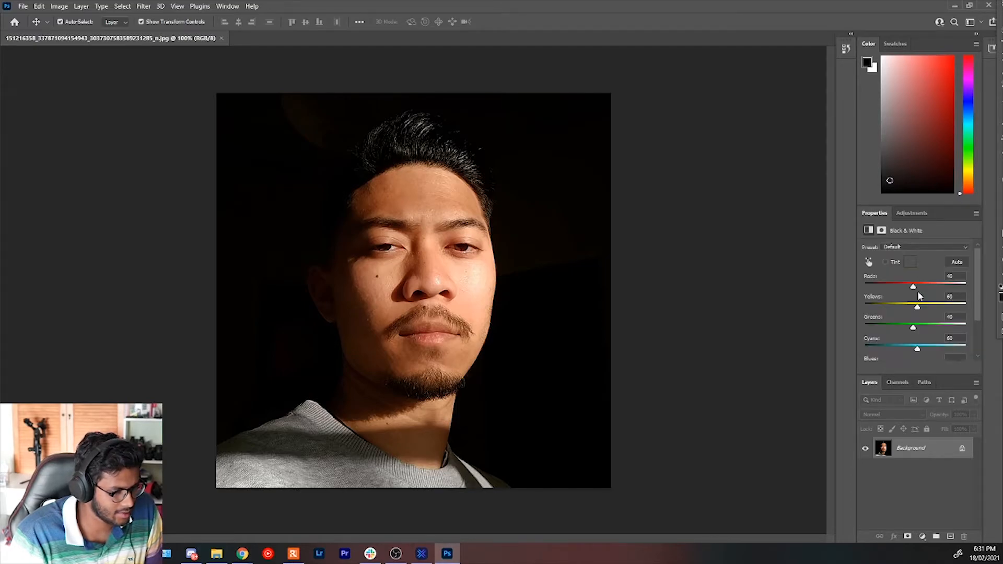
left_click(728, 251)
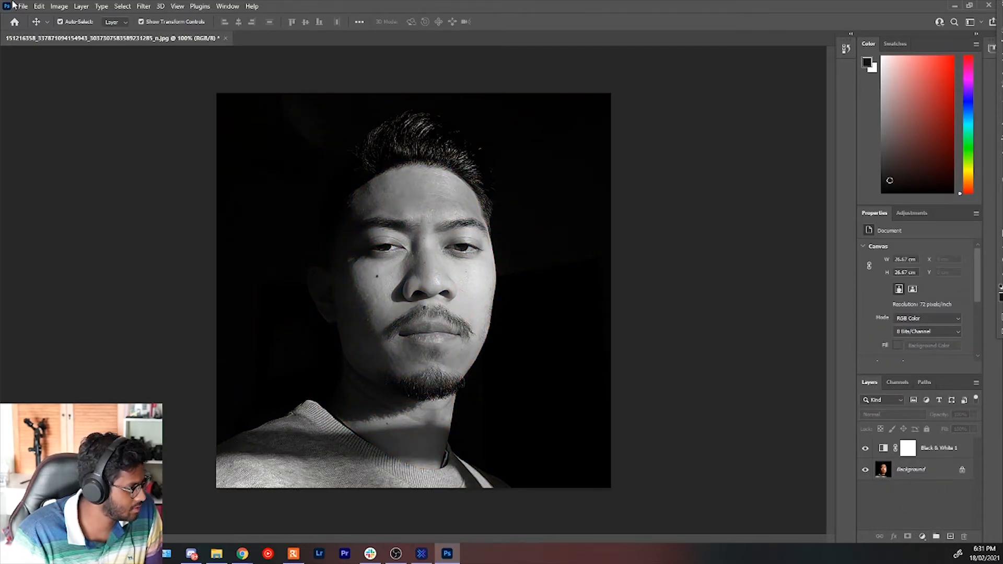
Save the black-and-white portrait as a new file using Save As.
left_click(144, 7)
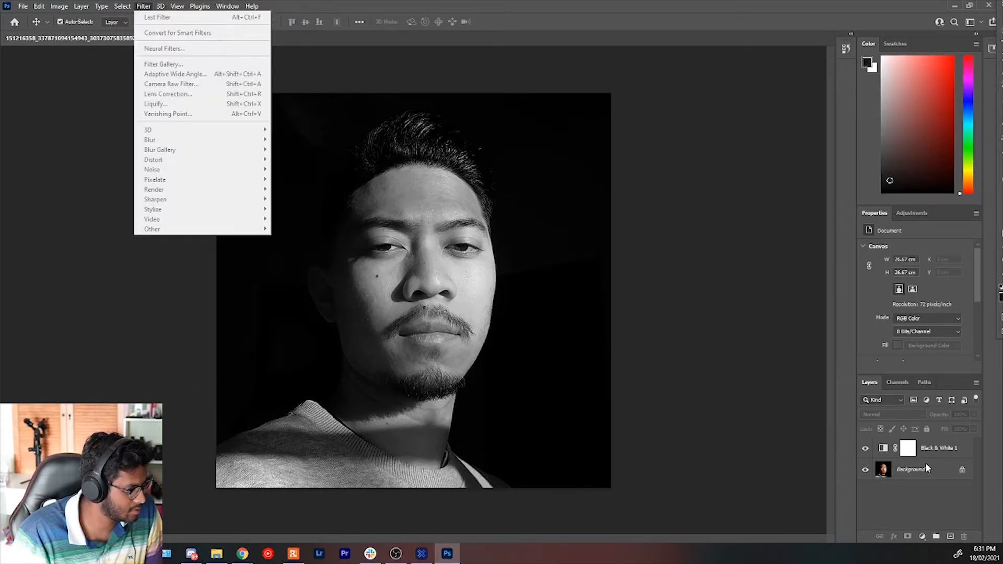
left_click(926, 465)
left_click(23, 7)
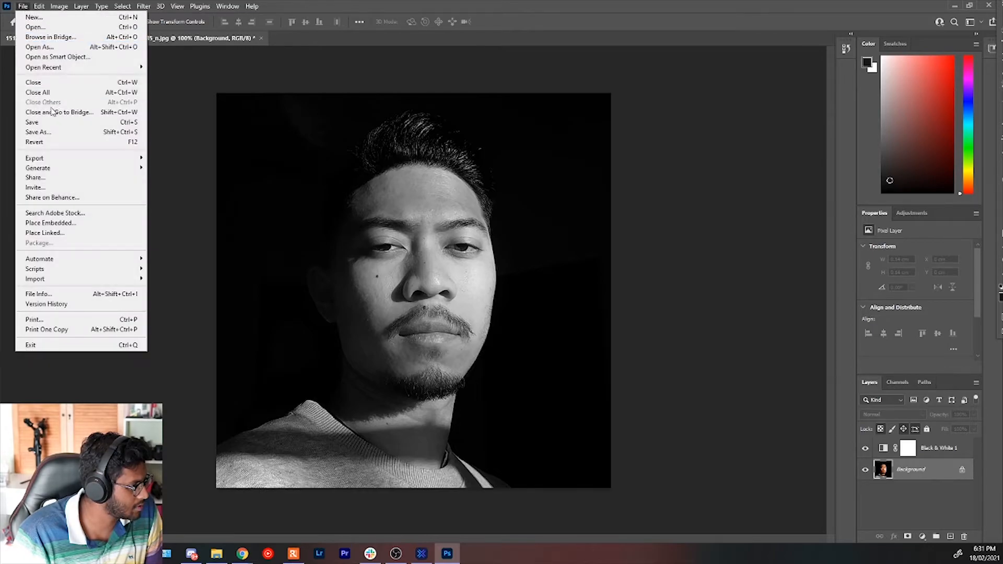
left_click(38, 133)
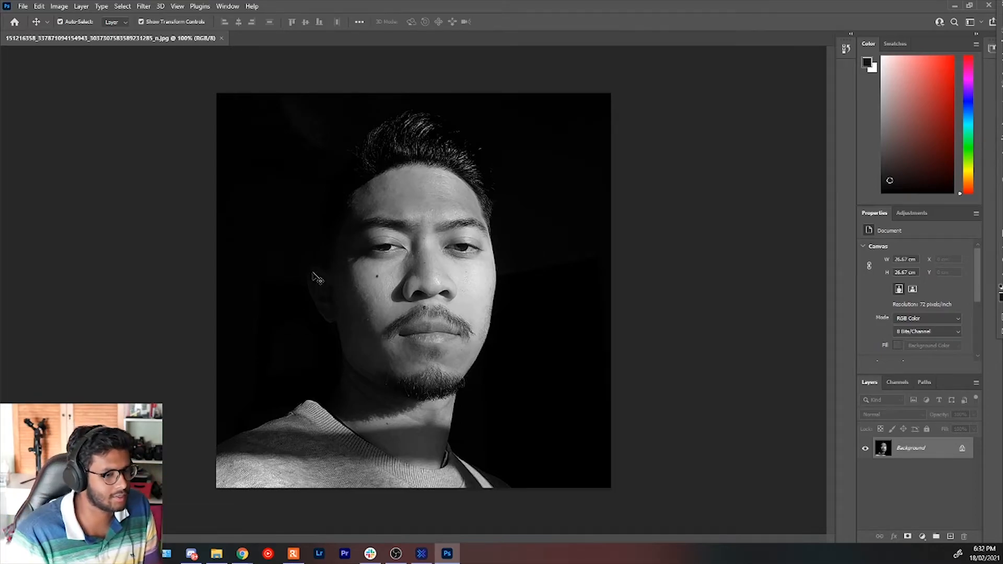
Open the beta Neural Filters for the black-and-white portrait, then download and enable Colorize.
left_click(144, 6)
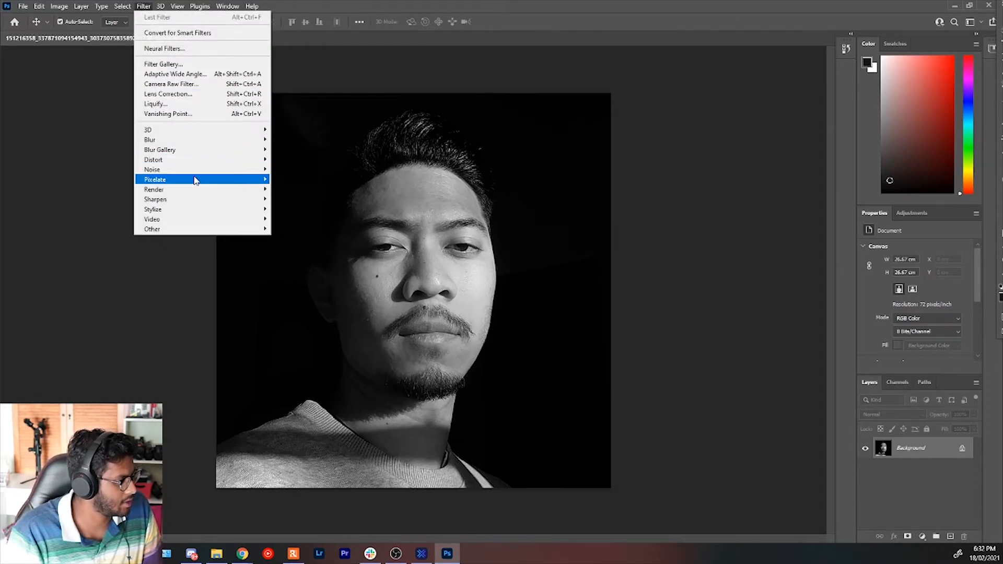
left_click(202, 48)
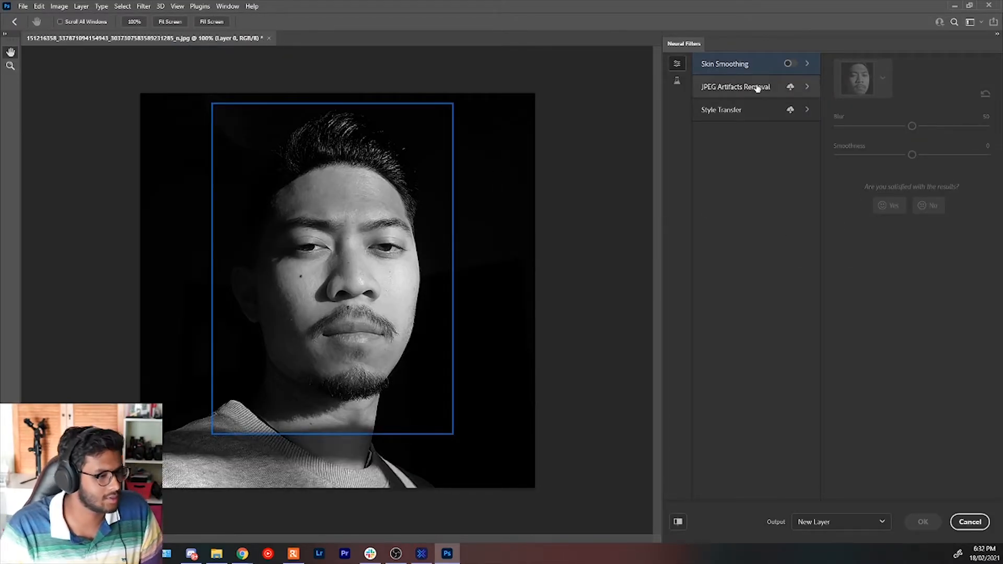
left_click(677, 80)
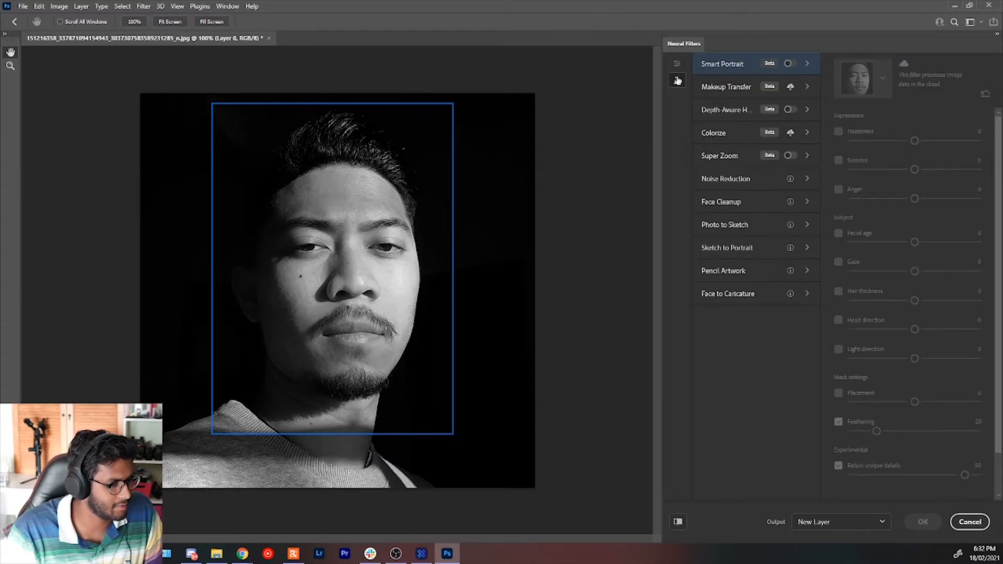
left_click(751, 132)
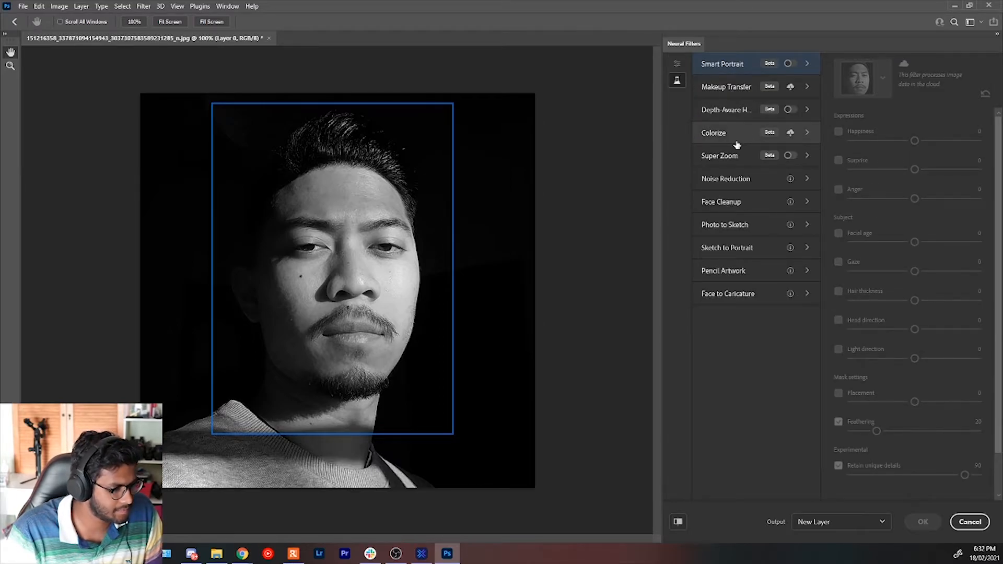
left_click(790, 133)
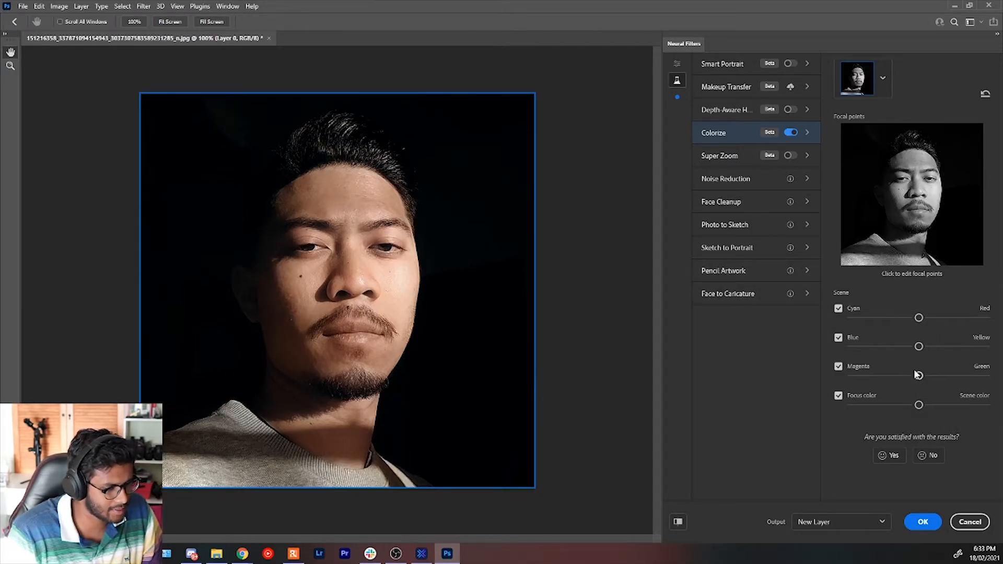
Shift the Colorize scene color slightly toward red, yellow and green, and compare the result with the black-and-white original.
left_click_drag(919, 346, 930, 319)
left_click_drag(924, 376, 918, 408)
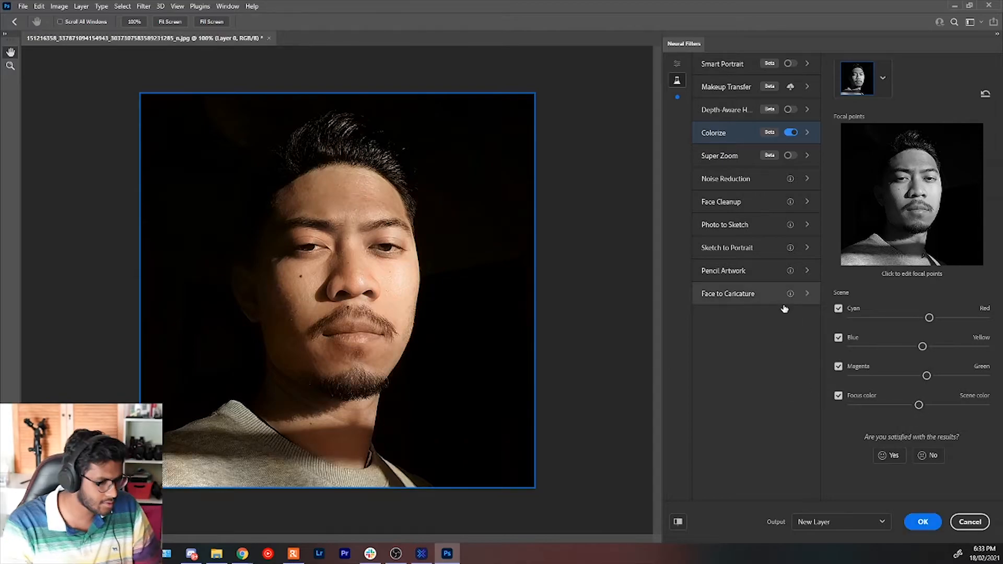
left_click(678, 522)
left_click(676, 521)
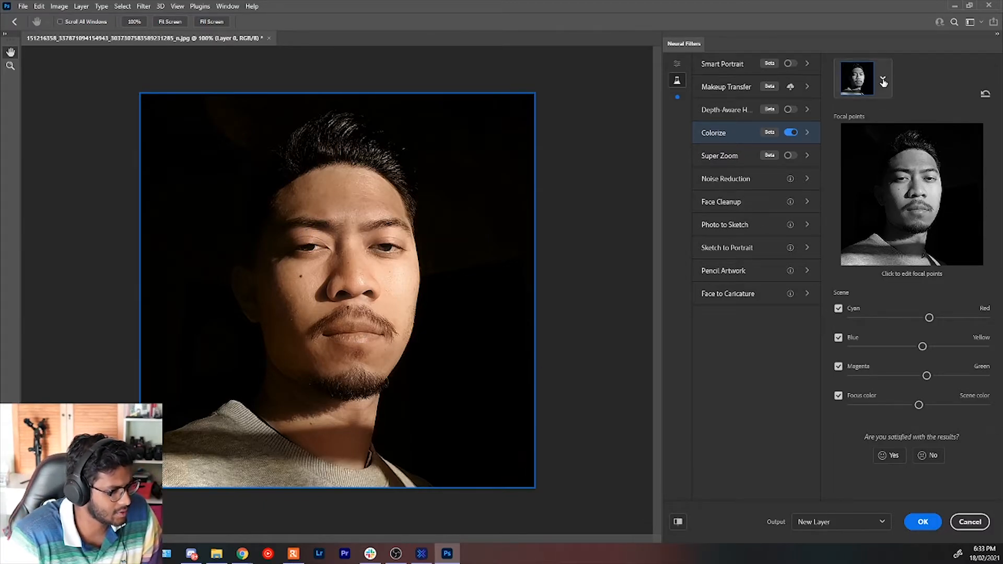
Open the photo of the boy with glasses and a blue shirt and bring up its beta Neural Filters.
left_click(23, 6)
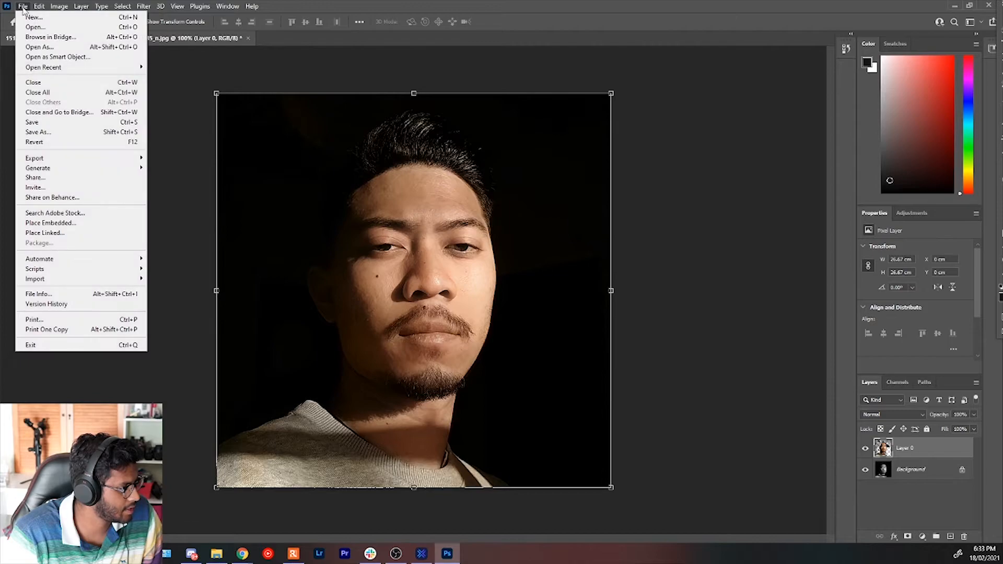
left_click(38, 28)
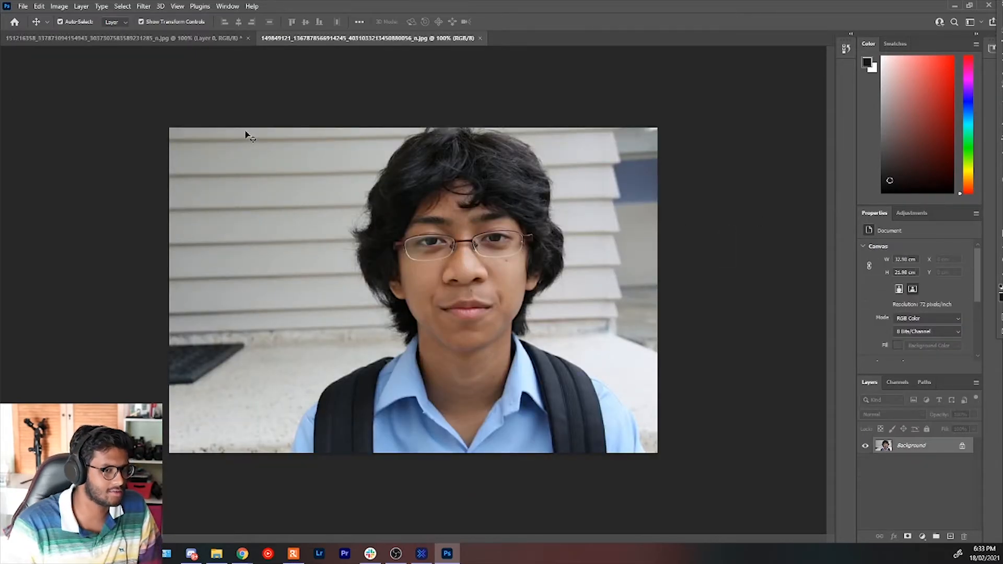
left_click(149, 6)
left_click(163, 48)
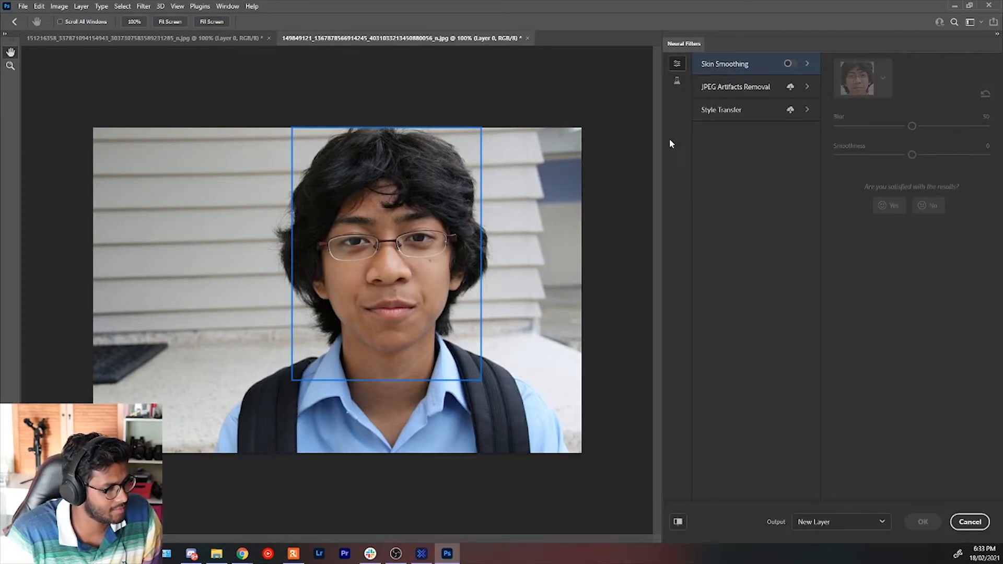
left_click(710, 90)
left_click(723, 69)
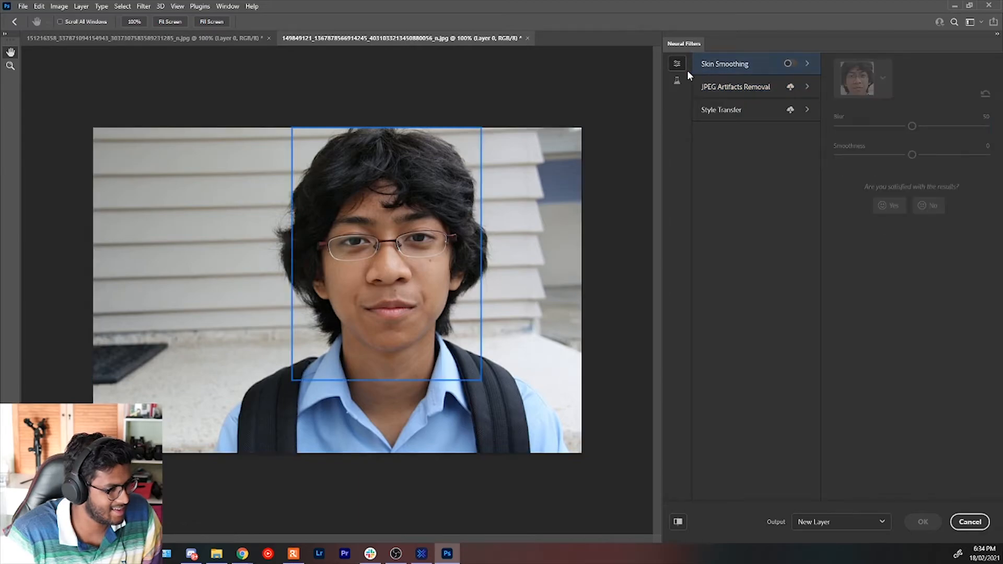
left_click(678, 82)
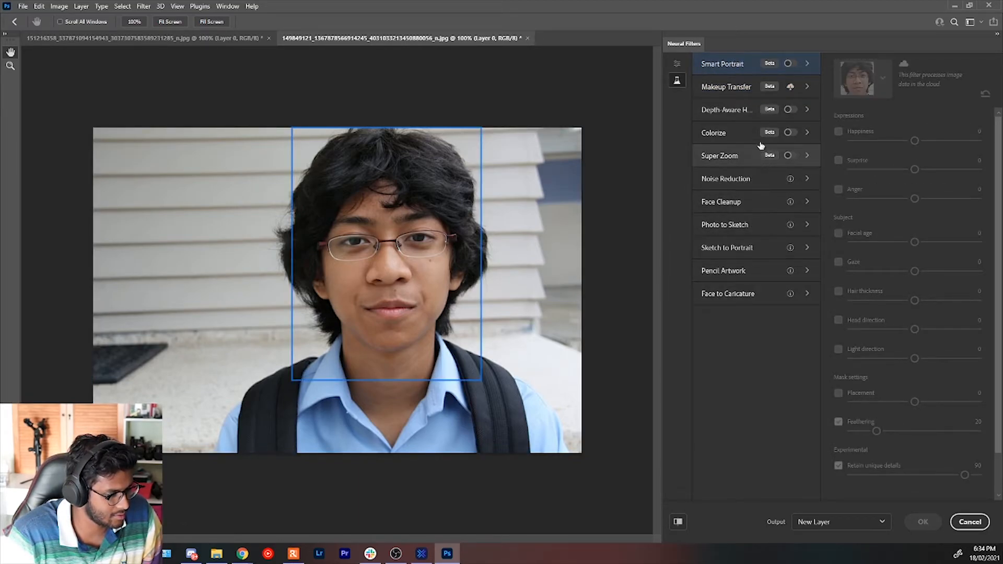
Try a Smart Portrait Hair thickness of -50 on the boy's photo and discard the filter.
left_click(791, 63)
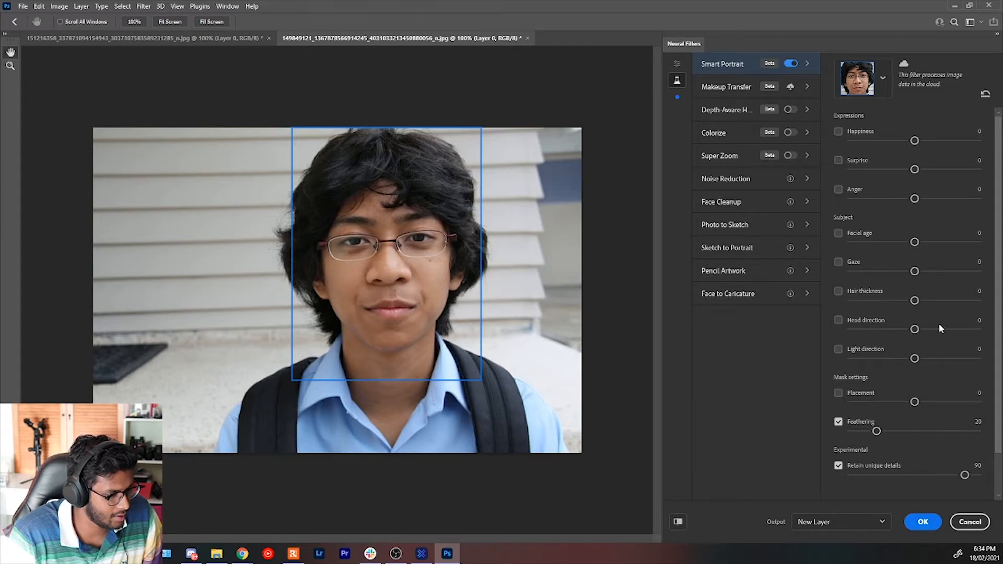
left_click_drag(917, 301, 843, 302)
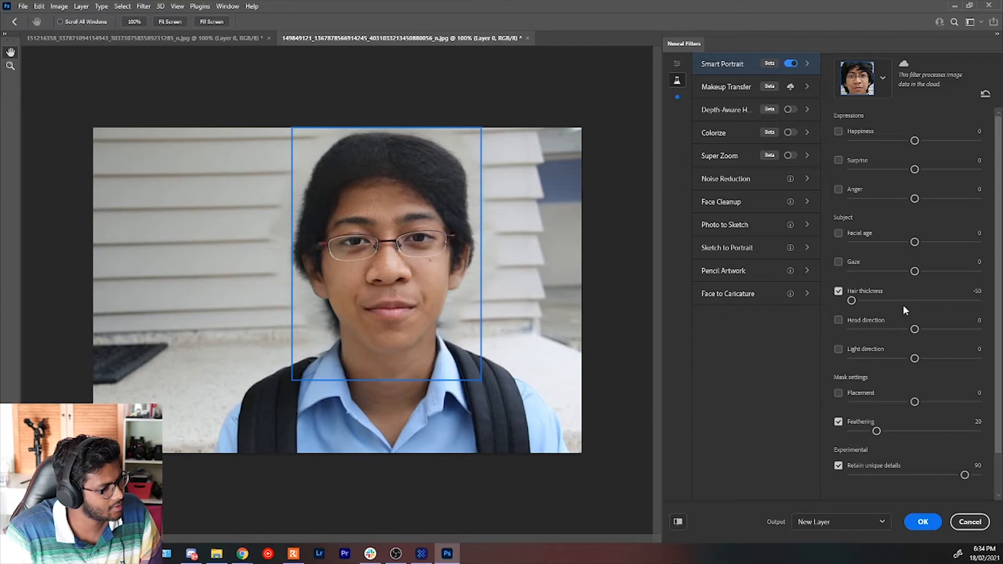
left_click(969, 522)
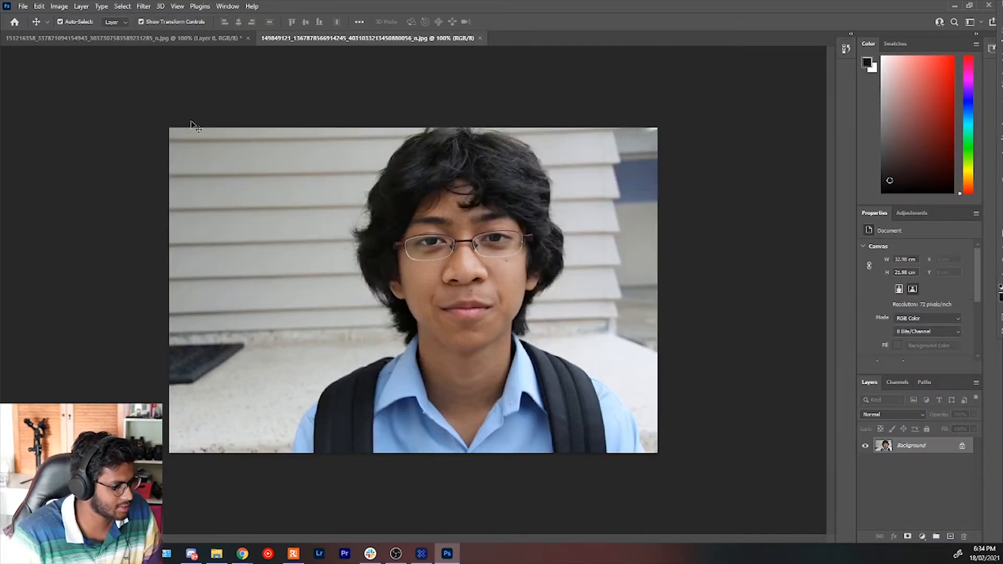
Open the lavender field photo DSC07994.ARW and inspect the man in the beanie up close.
left_click(23, 6)
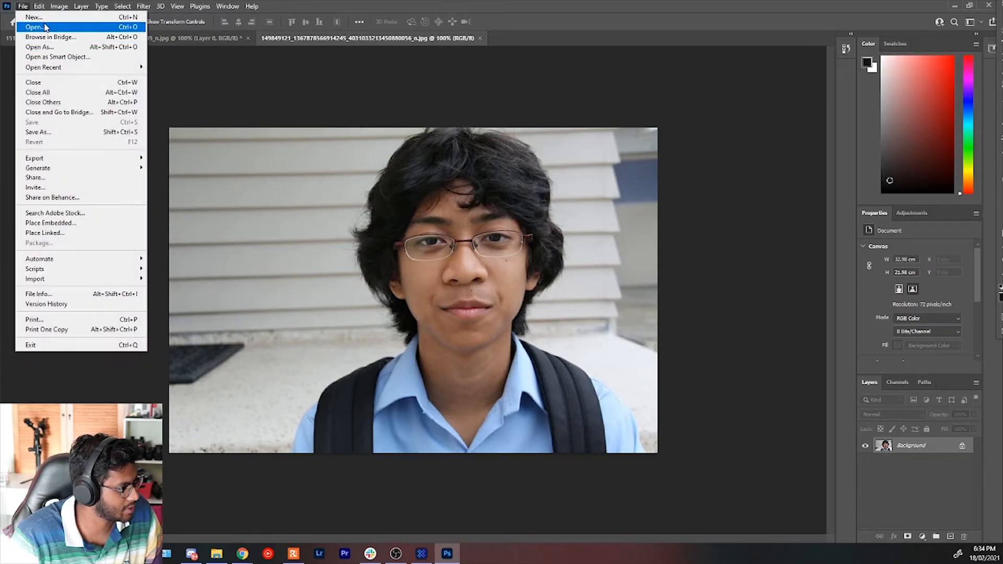
left_click(45, 26)
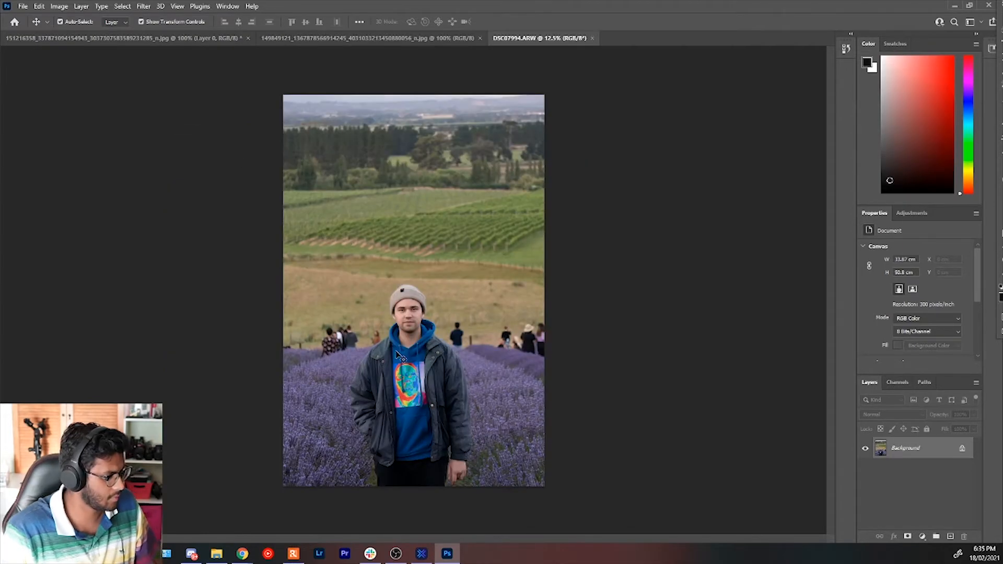
scroll(408, 369, "up", 9)
scroll(606, 298, "down", 1)
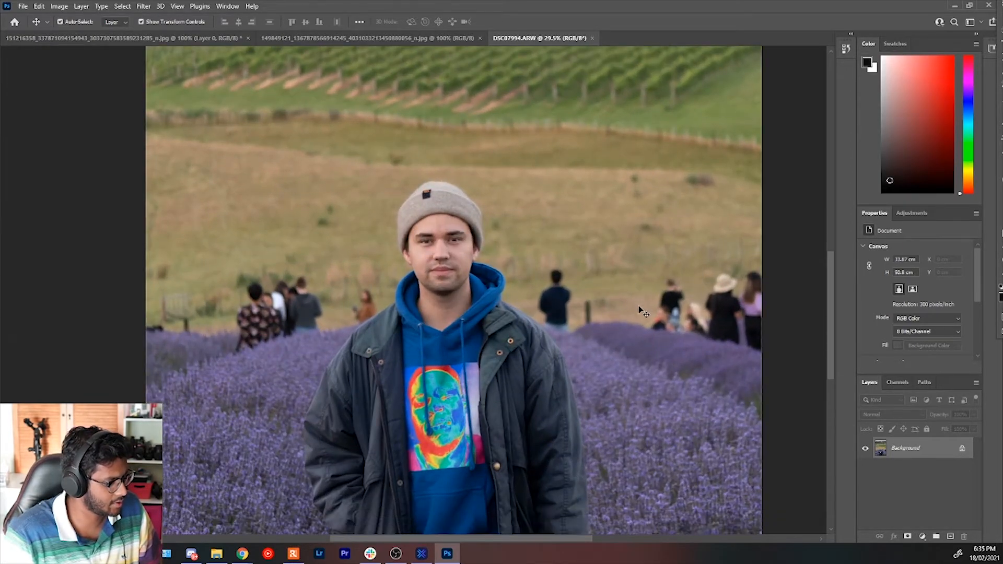
Open the beta Neural Filters for the whole lavender field photo and enable Super Zoom.
scroll(616, 298, "down", 5)
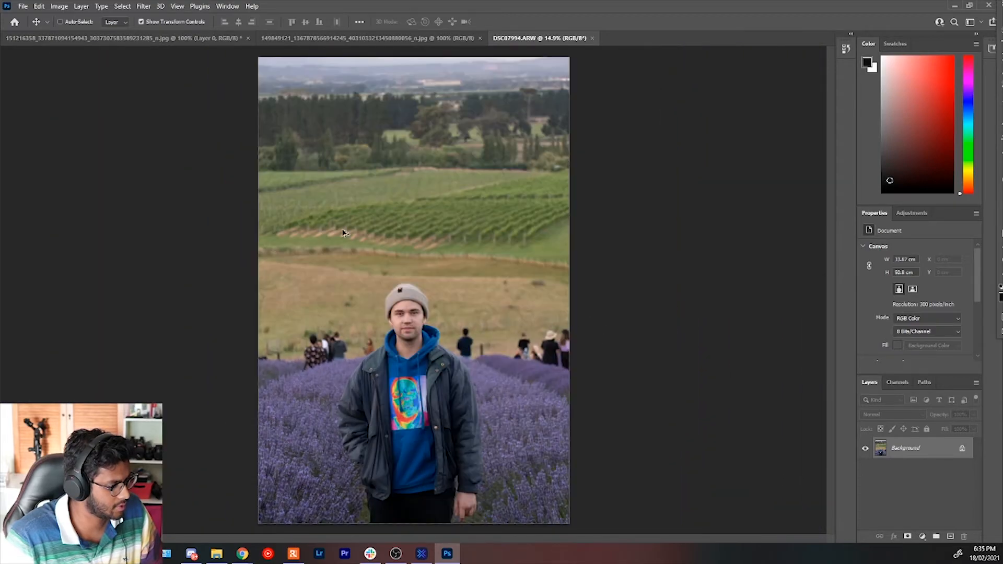
left_click(146, 6)
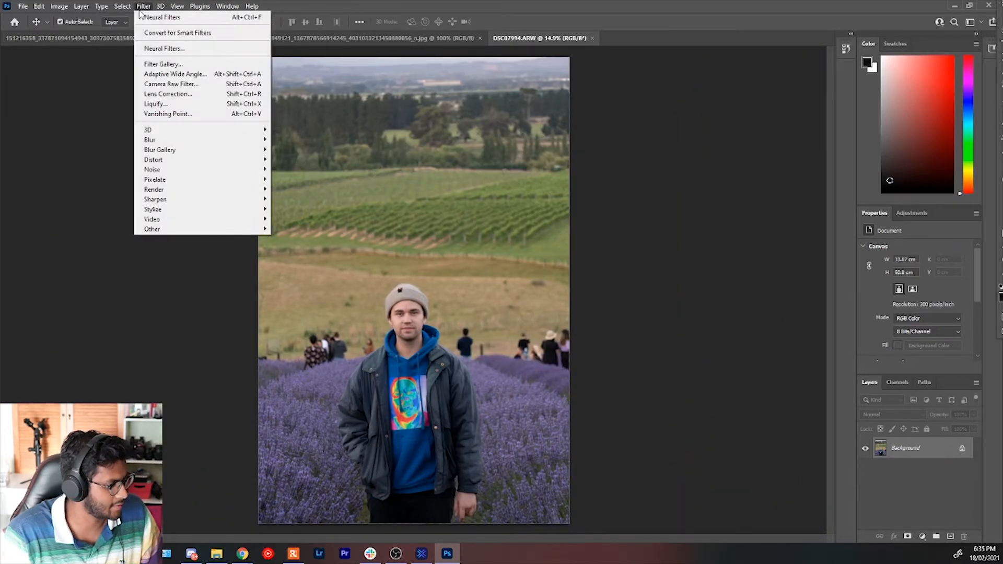
left_click(205, 49)
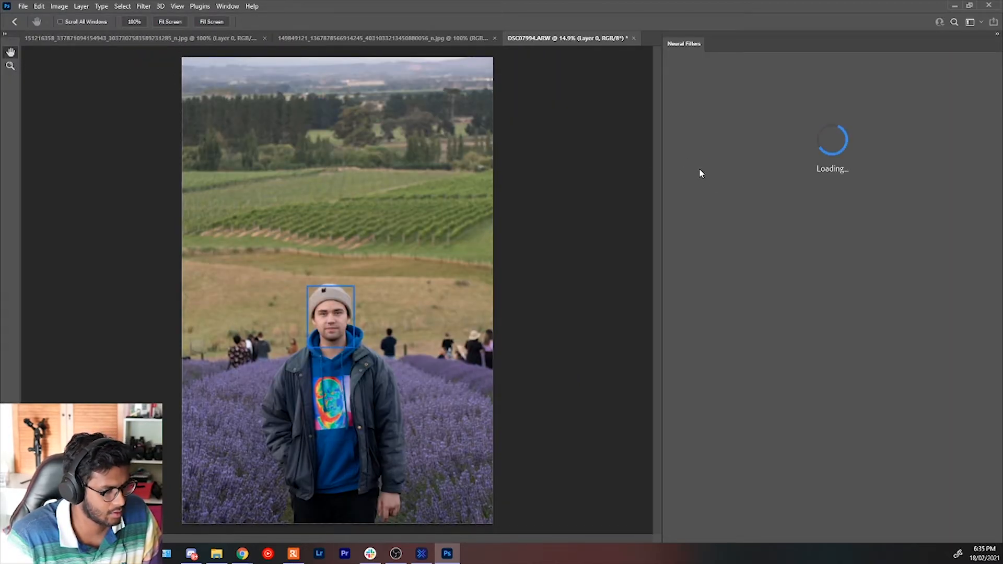
left_click(683, 80)
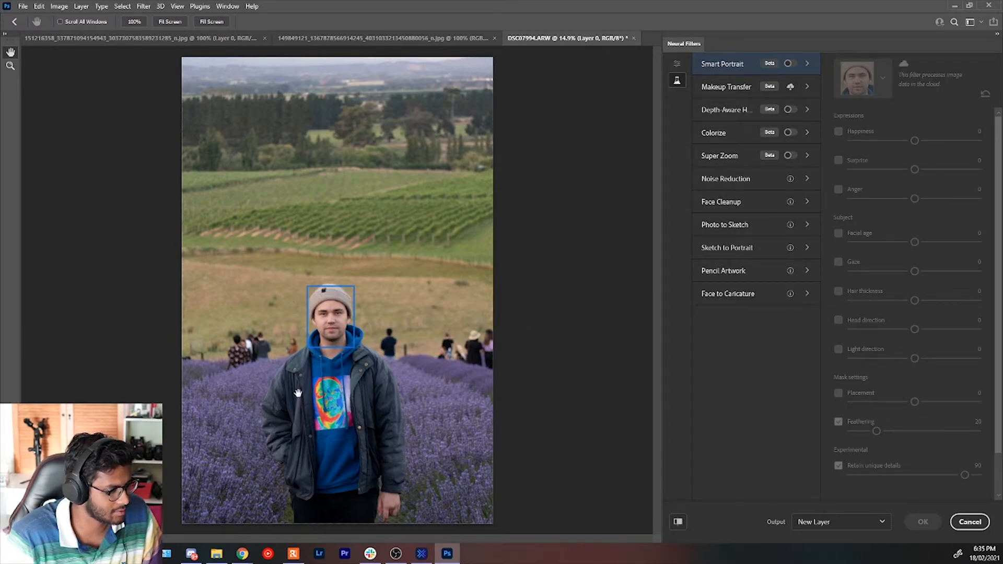
left_click(722, 158)
left_click(790, 155)
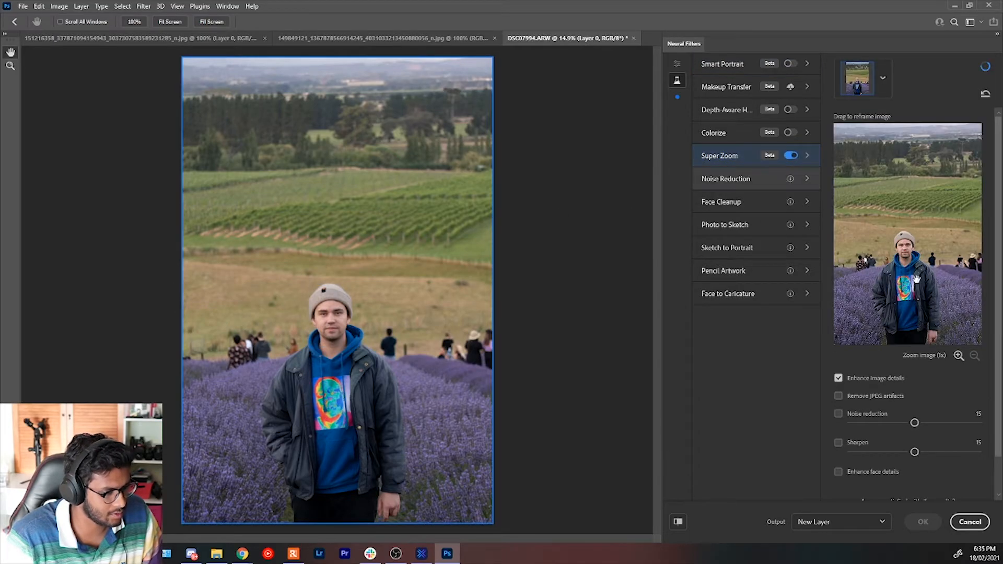
Set the Super Zoom magnification to 3x and reframe the image on the man's head and upper chest.
left_click(958, 356)
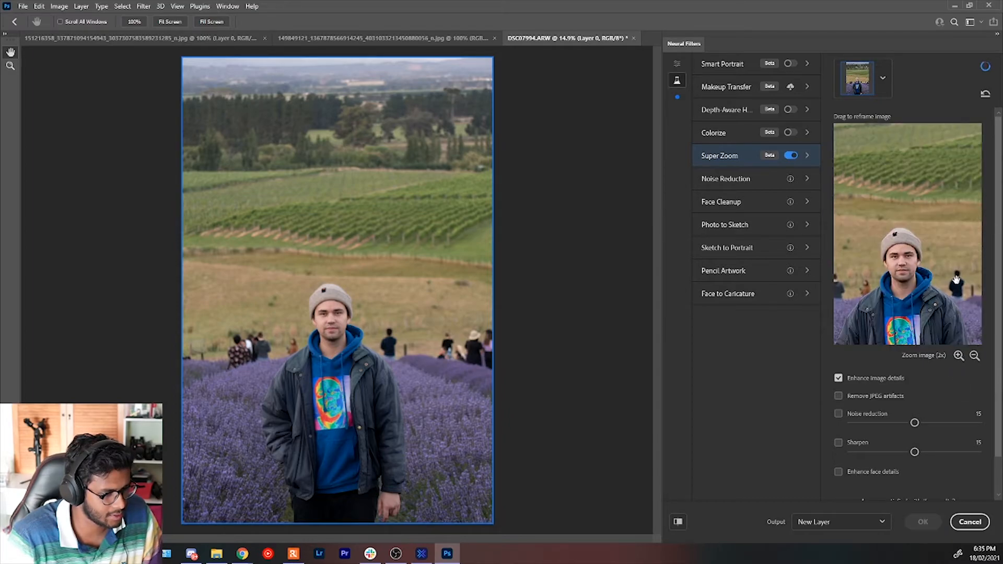
left_click(958, 356)
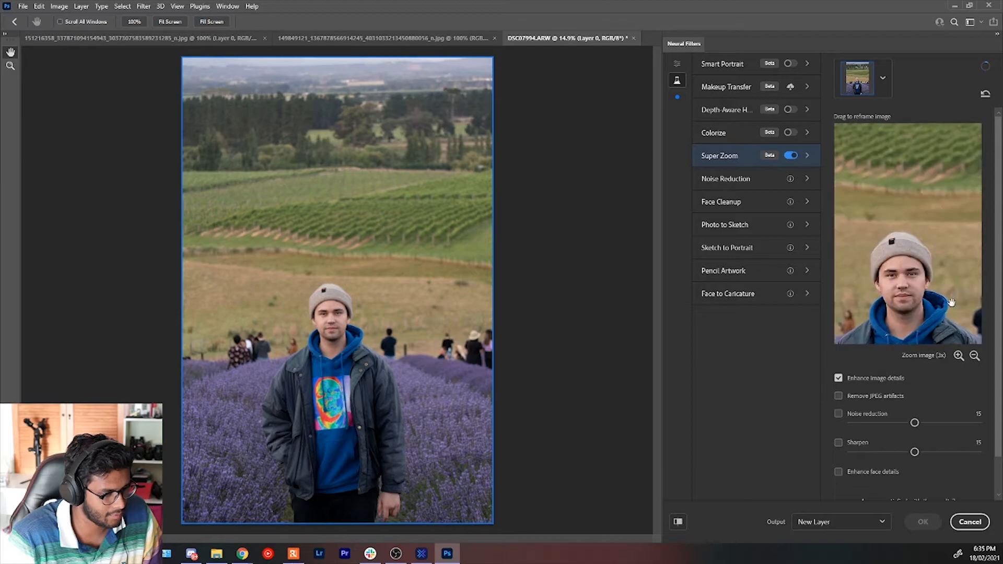
left_click(975, 356)
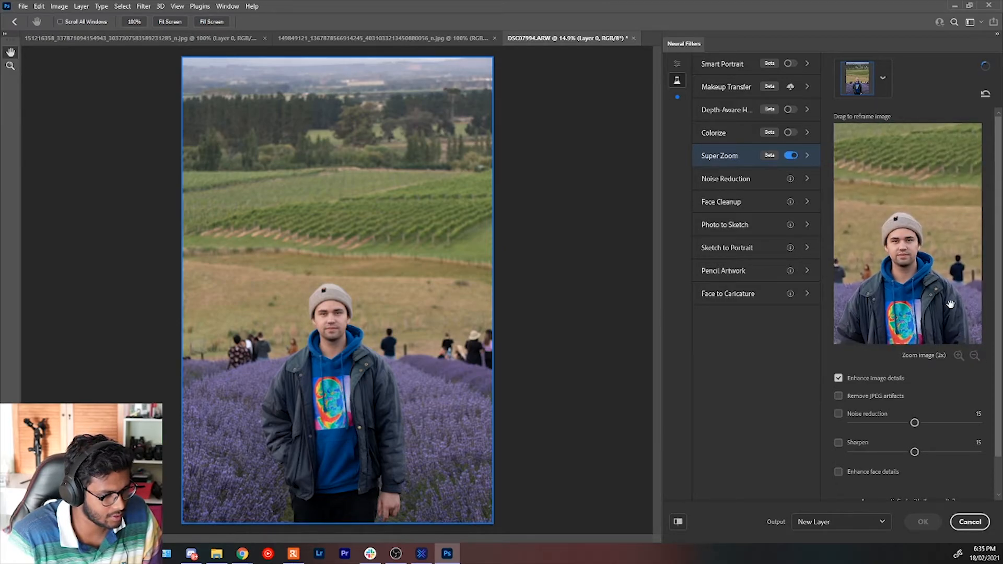
scroll(948, 312, "down", 2)
scroll(947, 313, "up", 2)
left_click(975, 356)
left_click(960, 356)
left_click_drag(928, 282, 925, 303)
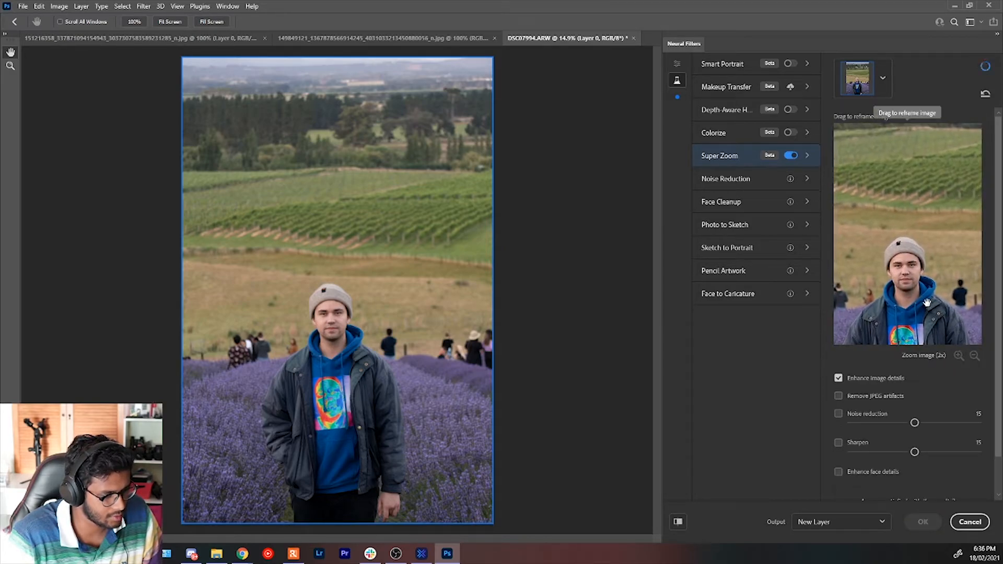
left_click(959, 356)
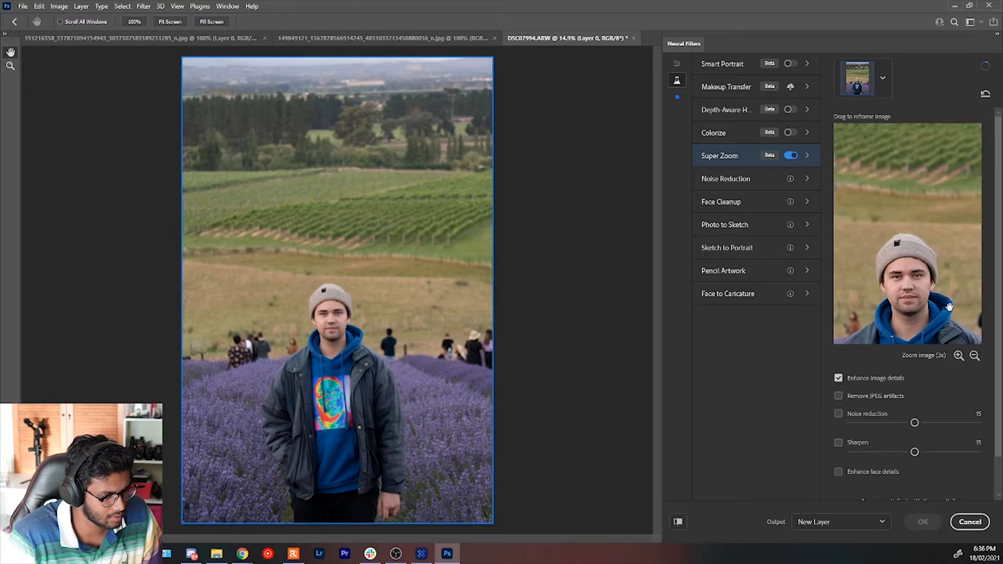
left_click_drag(945, 299, 946, 264)
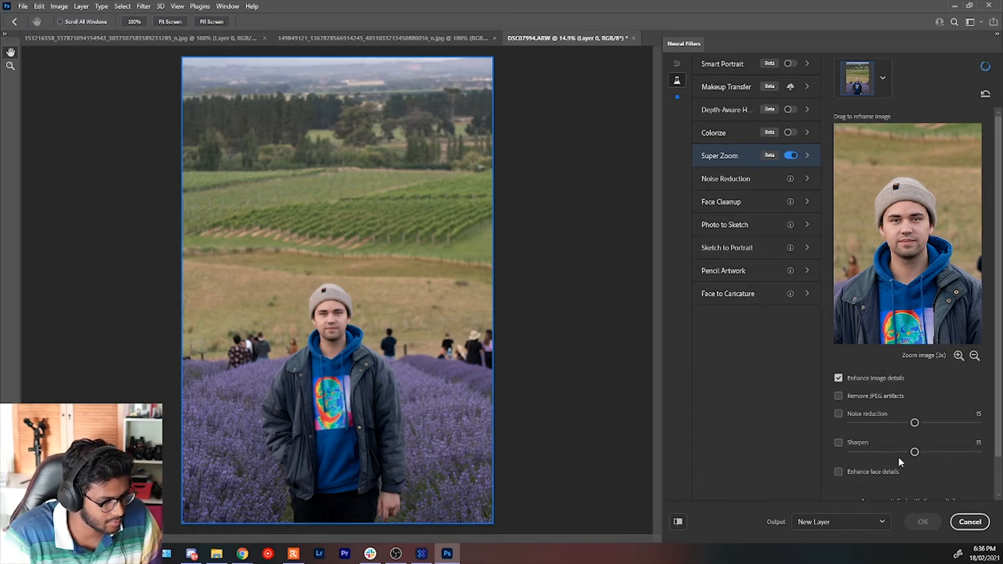
Enable Enhance face details, leave Remove JPEG artifacts off after trying it, and output the Super Zoom result to a new layer.
left_click(839, 398)
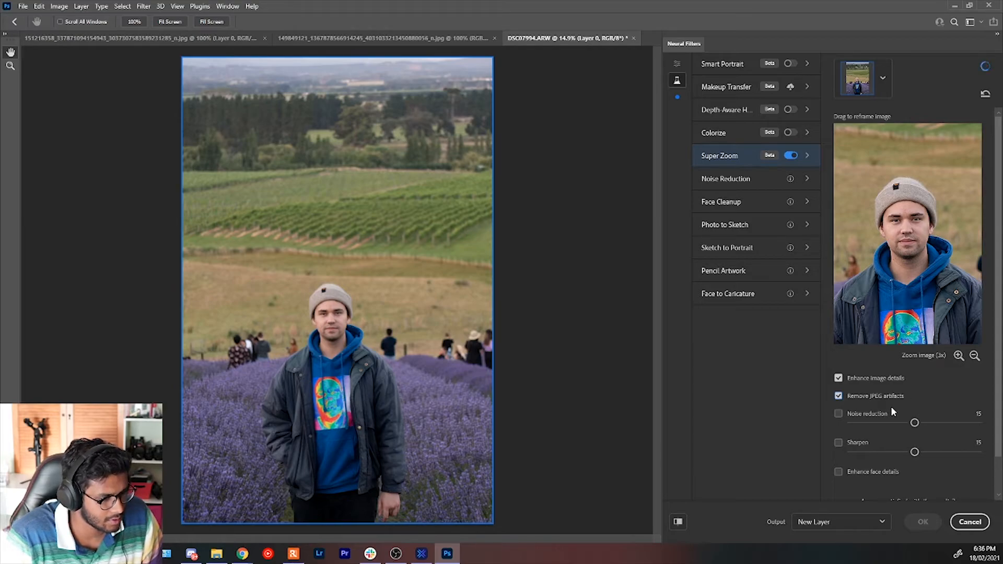
scroll(921, 470, "down", 1)
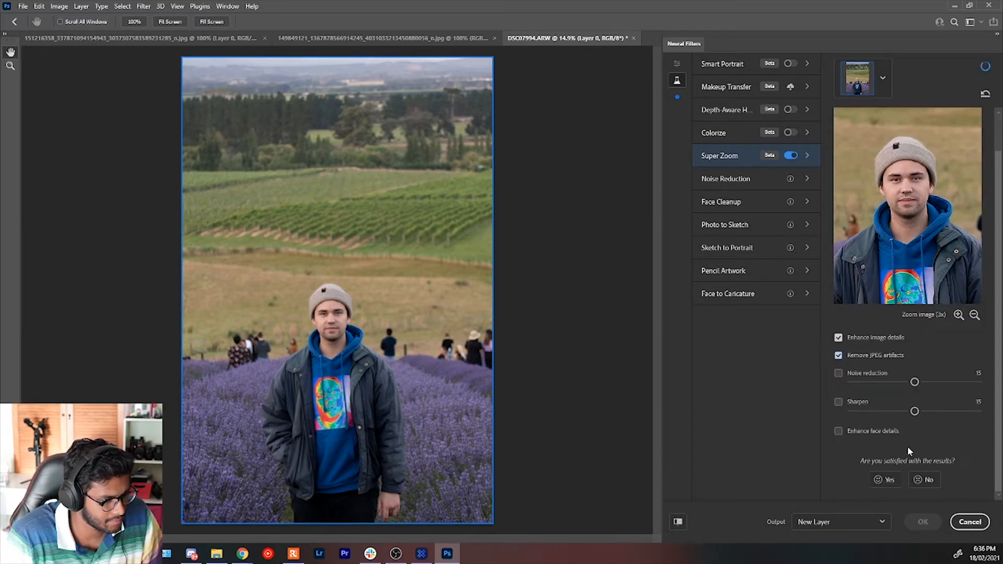
left_click(871, 436)
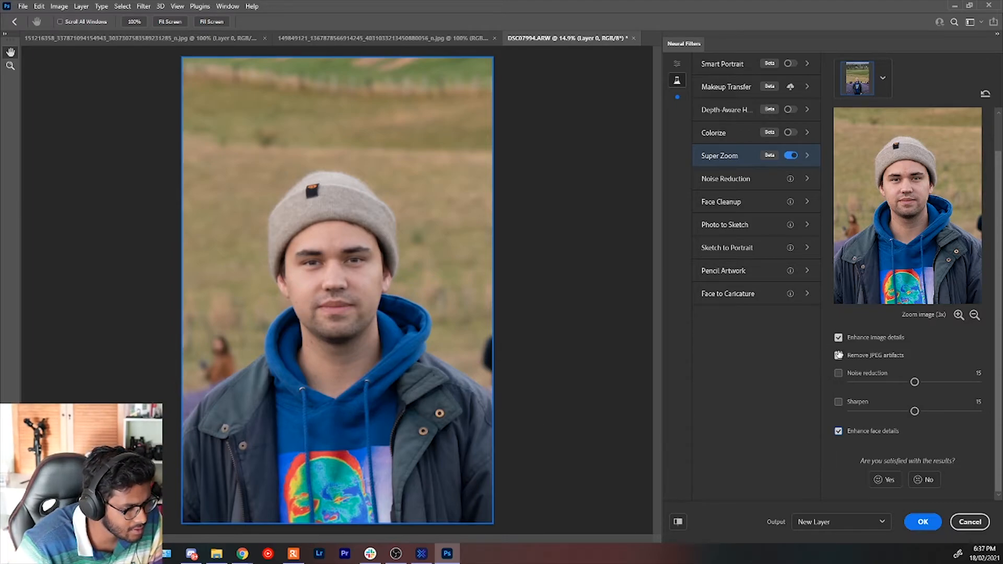
left_click(838, 355)
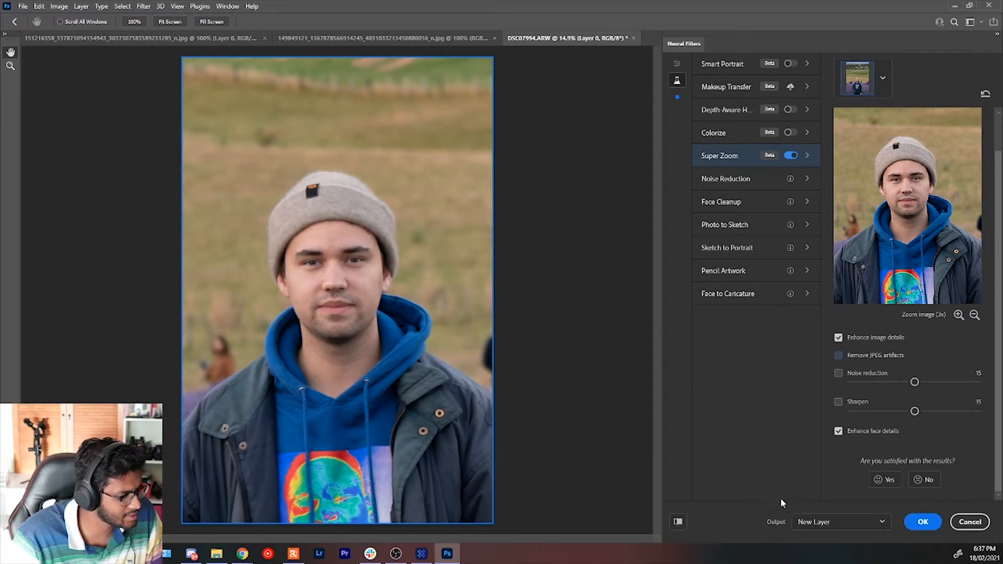
left_click(924, 522)
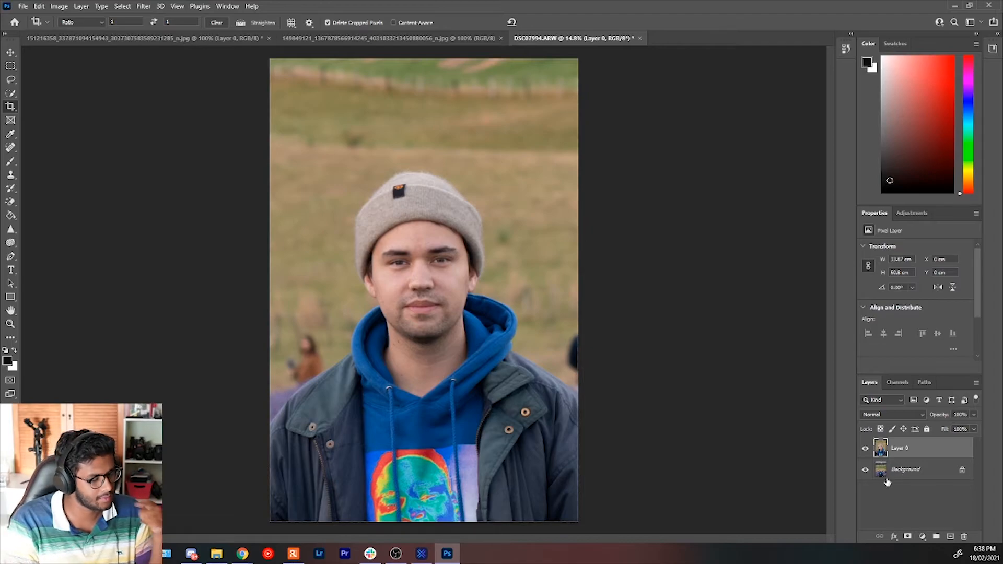
Compare the Super Zoom layer with the original lavender field photo by toggling its visibility.
left_click(900, 474)
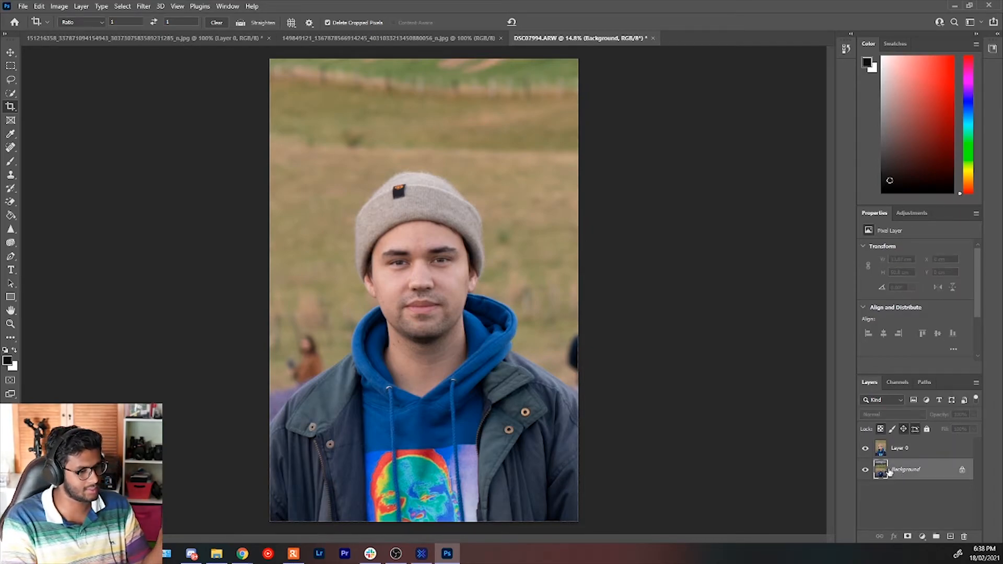
left_click(866, 448)
left_click(866, 448)
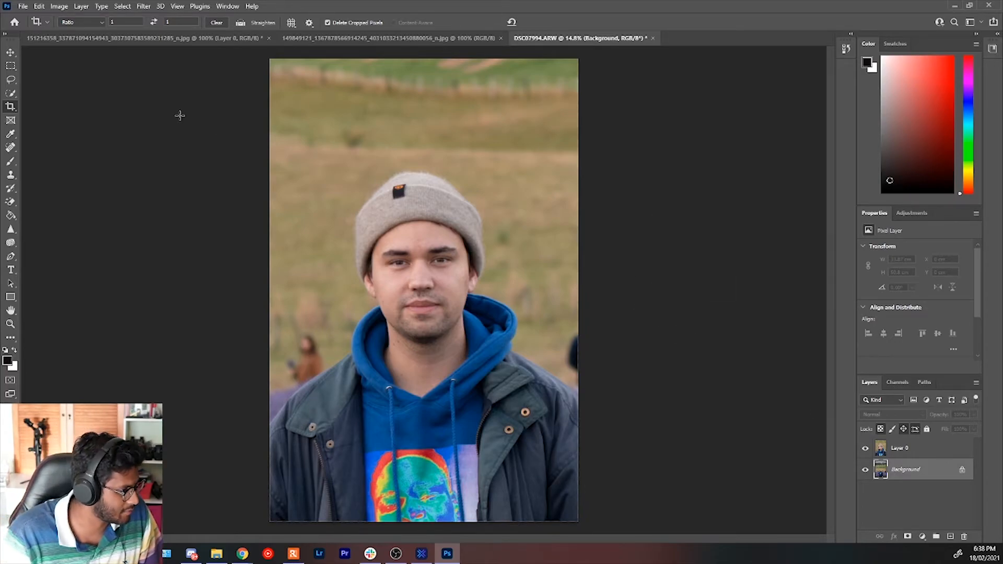
Switch to the photo of the boy with glasses and enable the beta Smart Portrait neural filter.
left_click(430, 44)
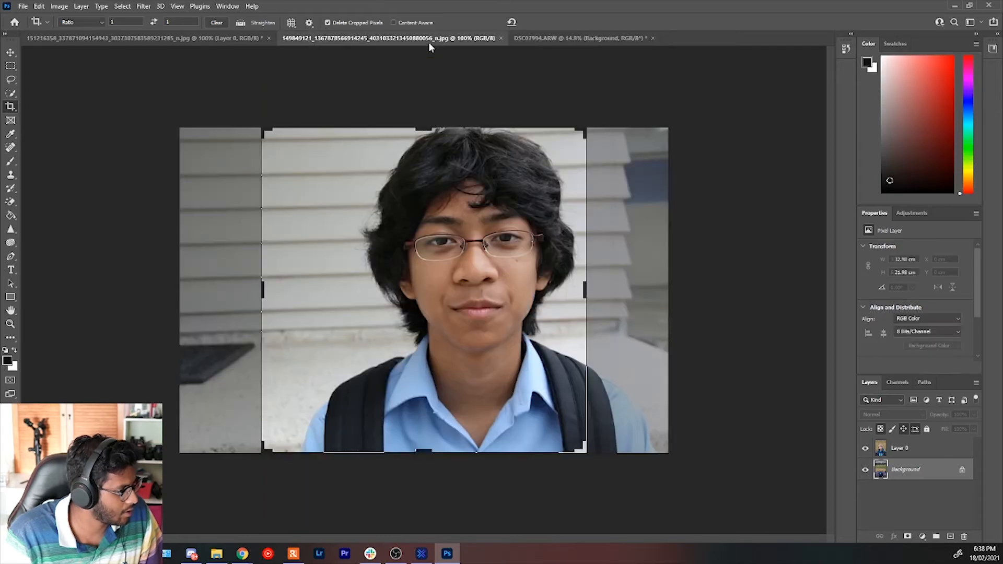
left_click_drag(260, 285, 282, 286)
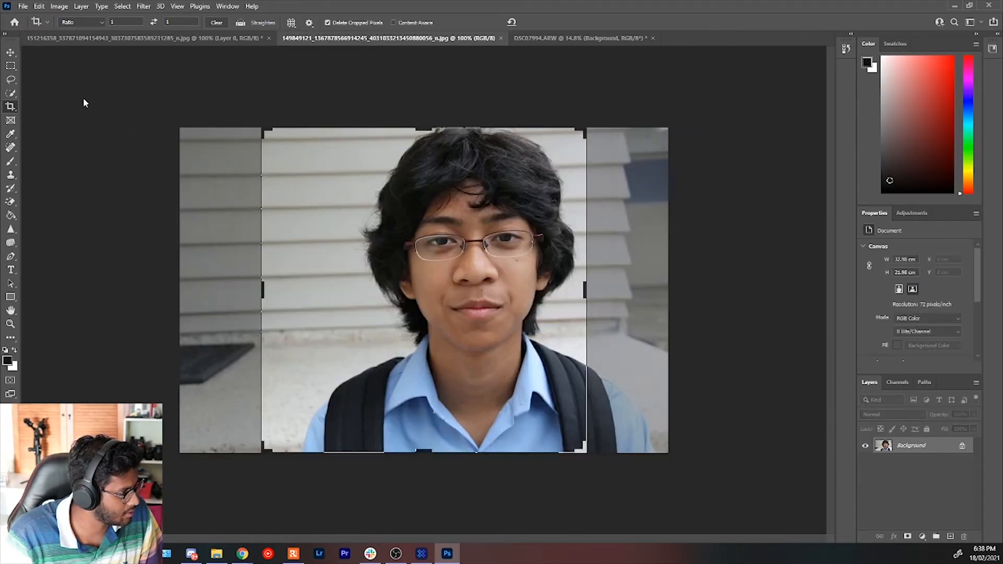
left_click(144, 6)
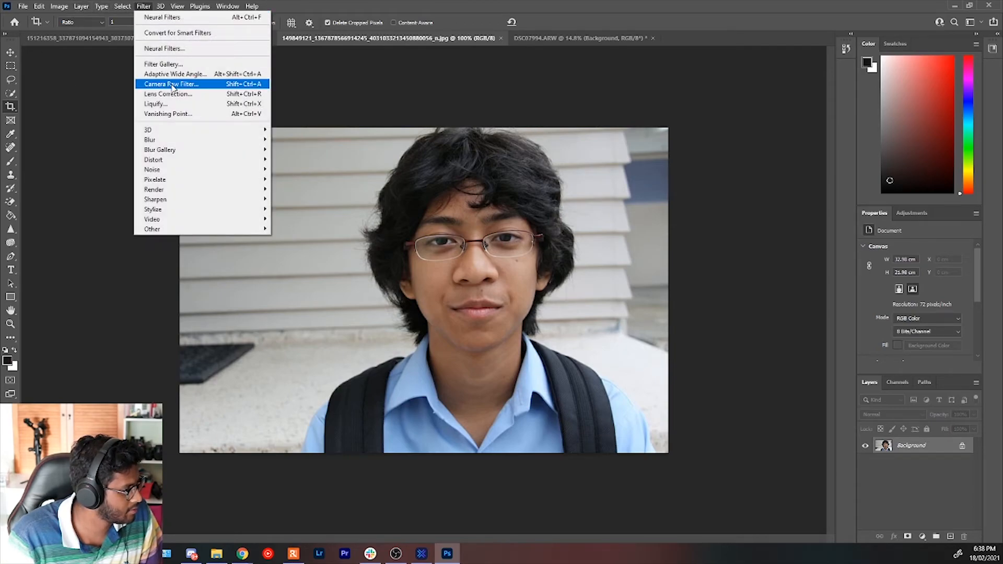
left_click(193, 48)
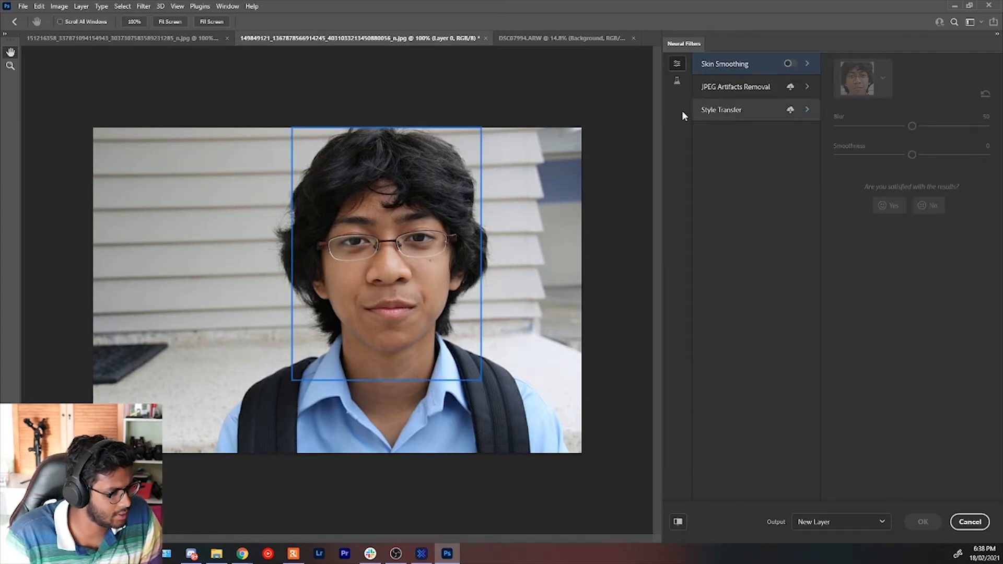
left_click(678, 81)
left_click(792, 63)
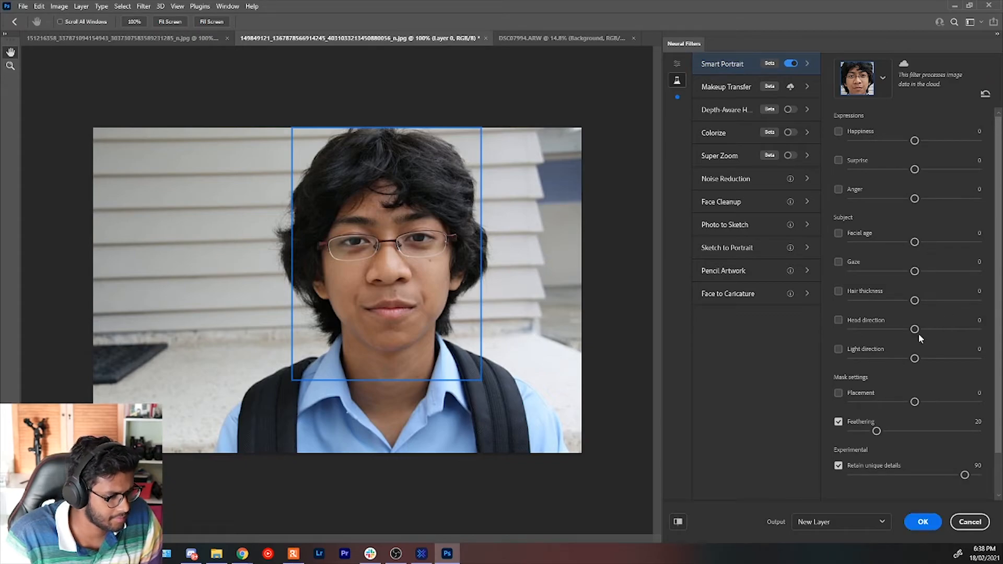
Set the boy's Facial age to 50, try a Hair thickness of 50, and change it to -50.
left_click_drag(915, 243, 978, 242)
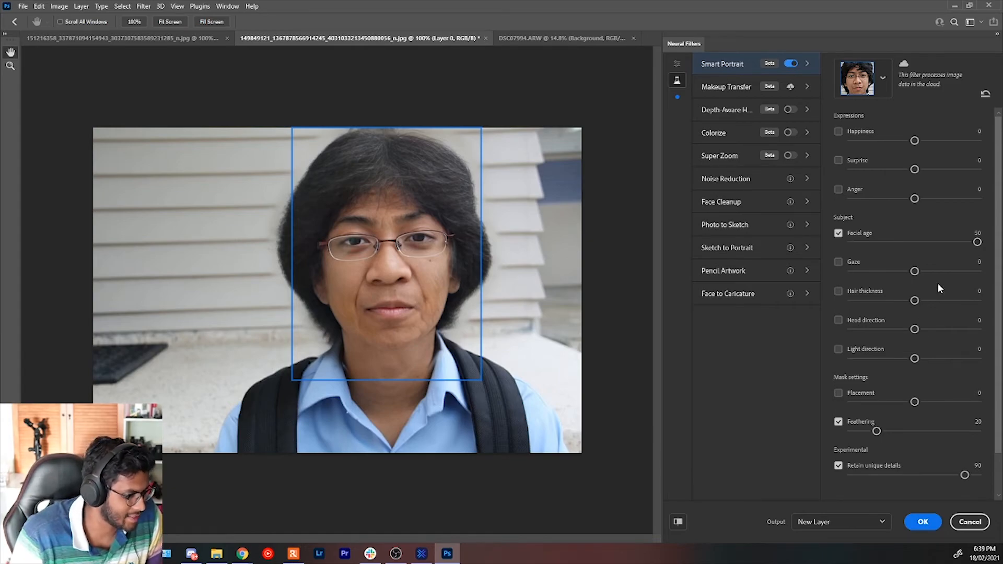
left_click_drag(916, 302, 978, 301)
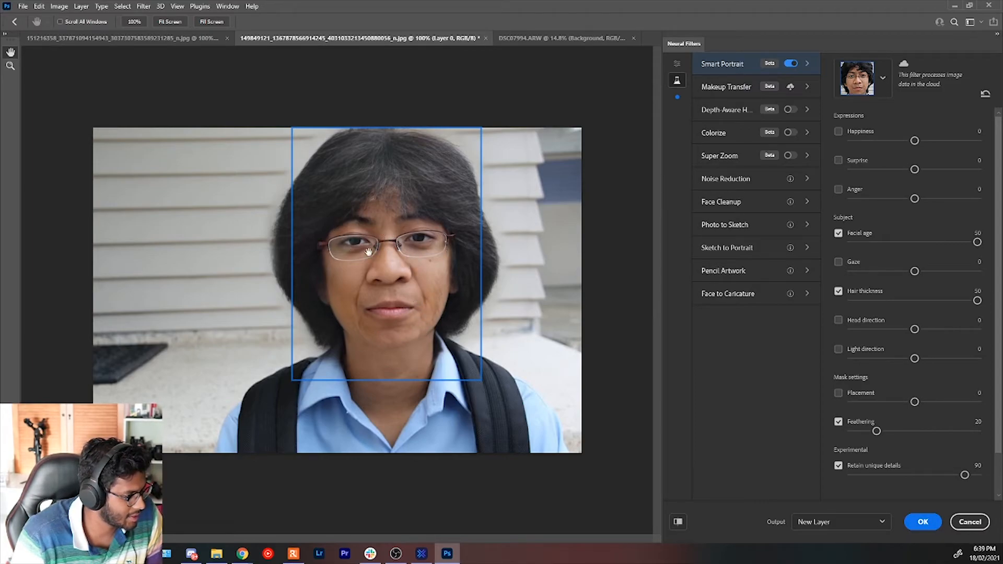
scroll(385, 245, "up", 1)
scroll(386, 245, "up", 8)
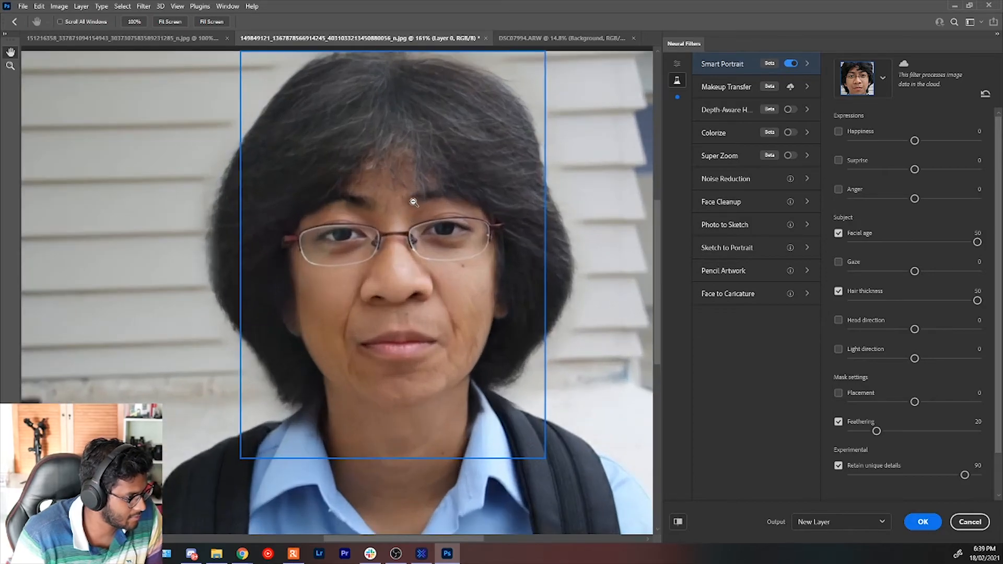
scroll(486, 258, "down", 3)
scroll(562, 207, "down", 5)
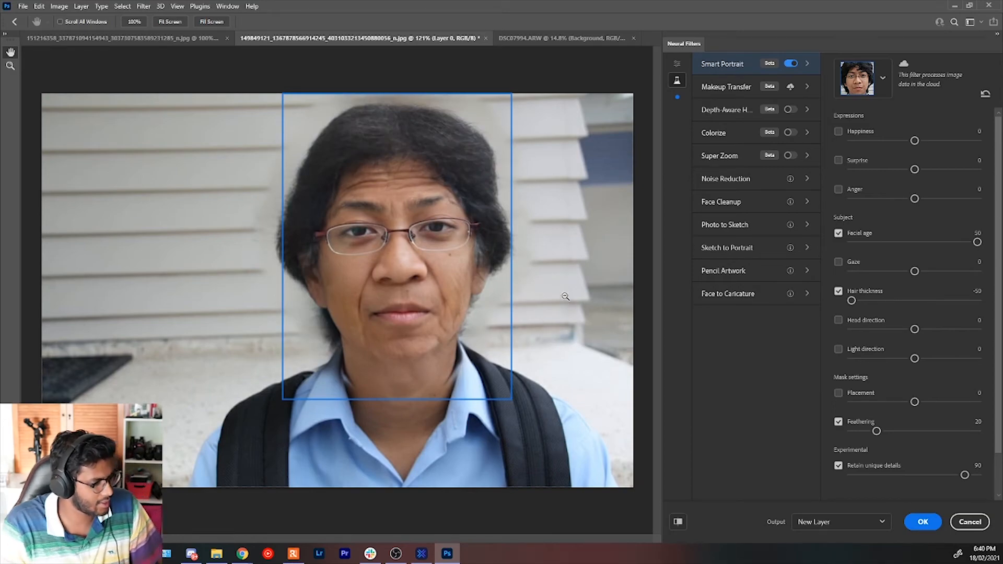
scroll(575, 274, "down", 2)
scroll(585, 264, "up", 1)
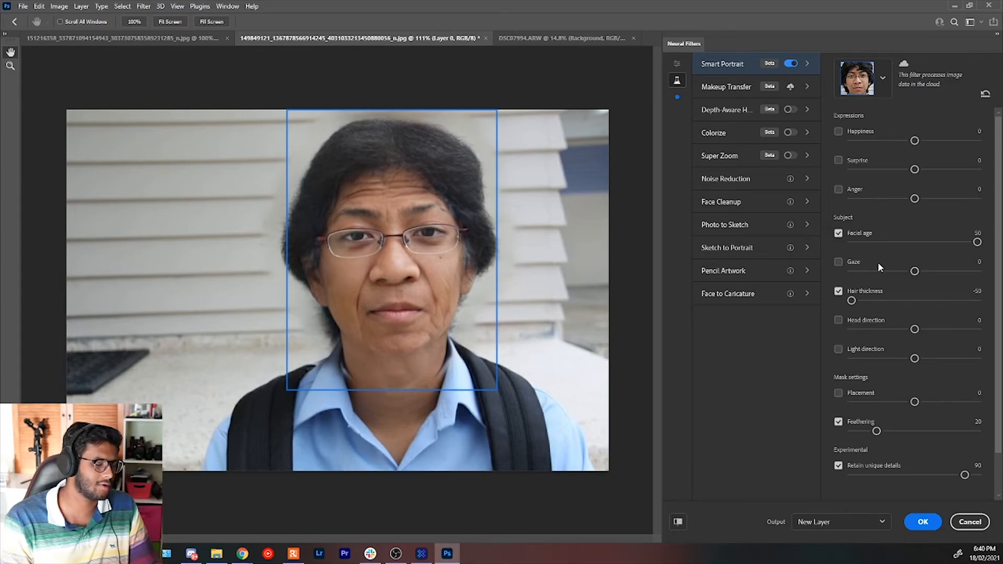
Try Gaze values of -31, 41 and 24 on the boy's portrait and settle on 49.
left_click_drag(915, 272, 876, 271)
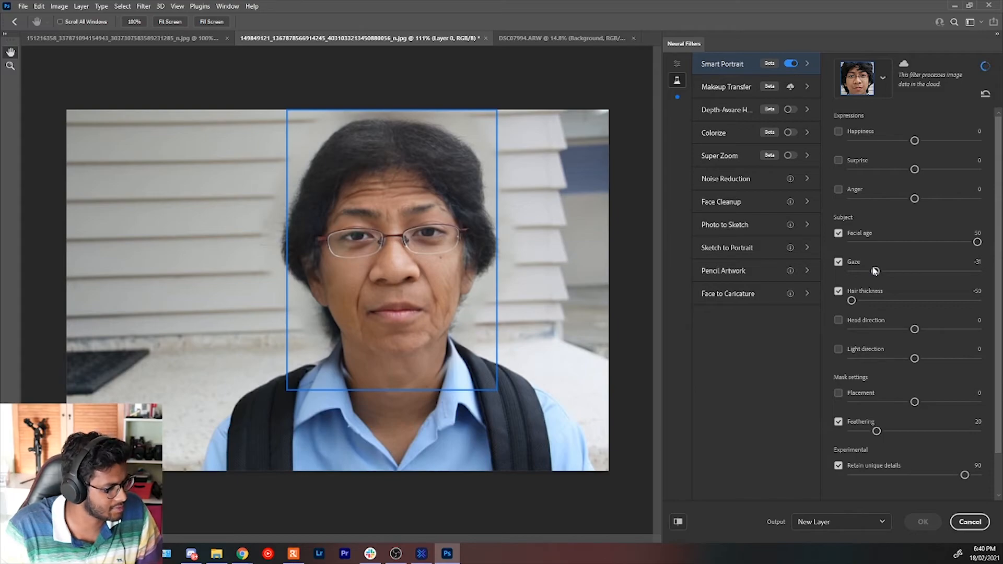
left_click_drag(885, 273, 967, 271)
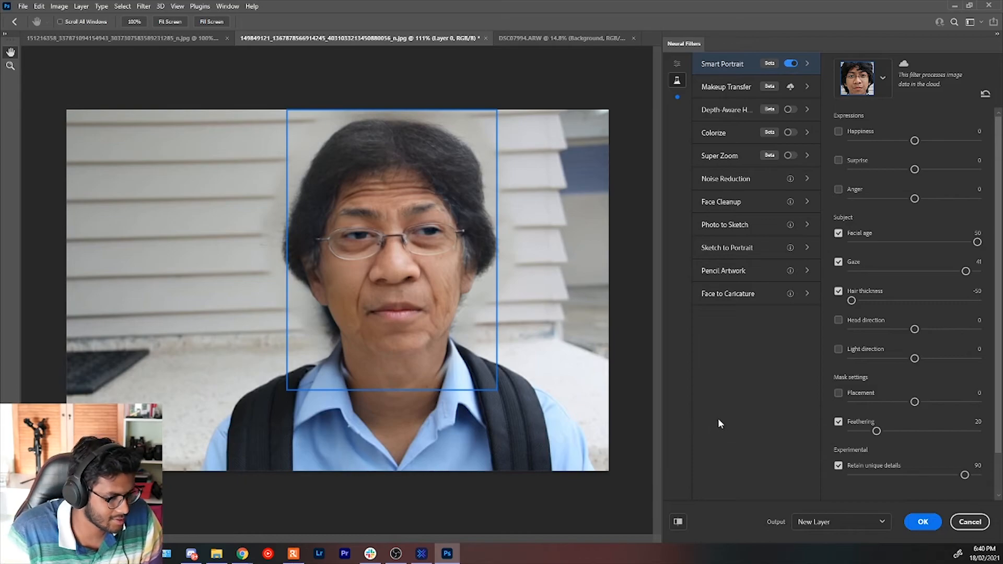
left_click_drag(966, 272, 946, 271)
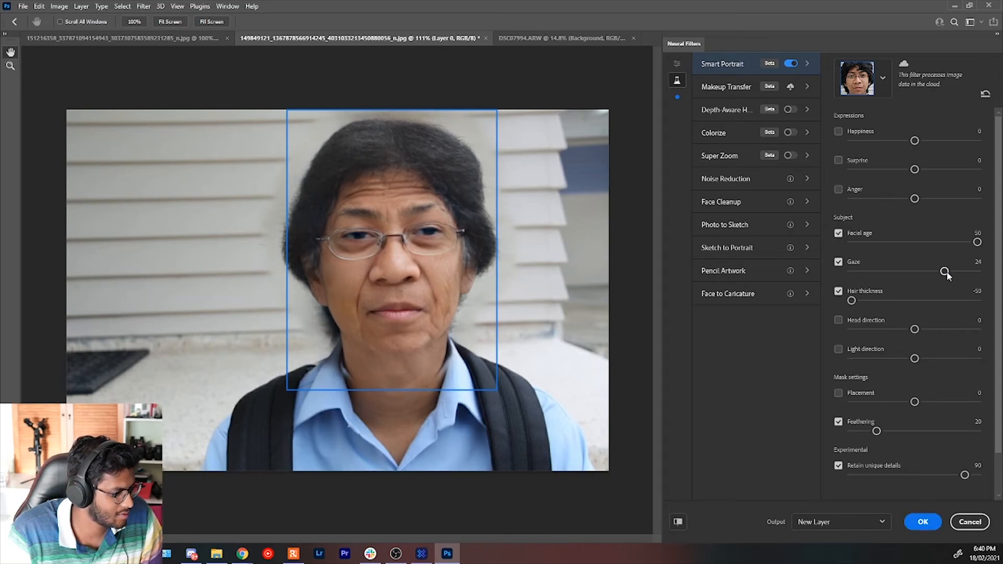
left_click_drag(946, 272, 976, 271)
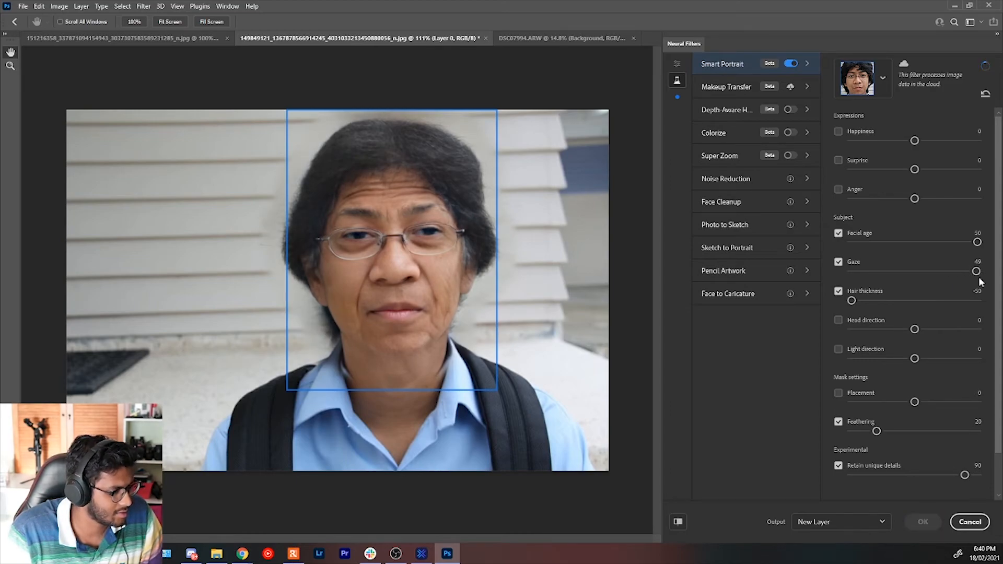
Set the portrait's Anger to 41, try a Happiness of -45, and settle on a Happiness of 16.
left_click_drag(916, 199, 971, 200)
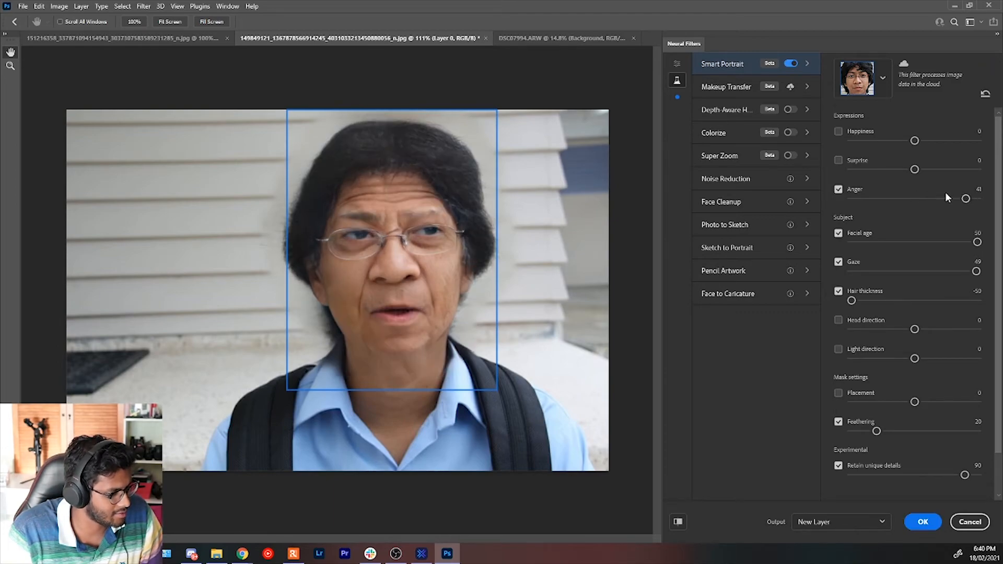
left_click_drag(914, 140, 865, 137)
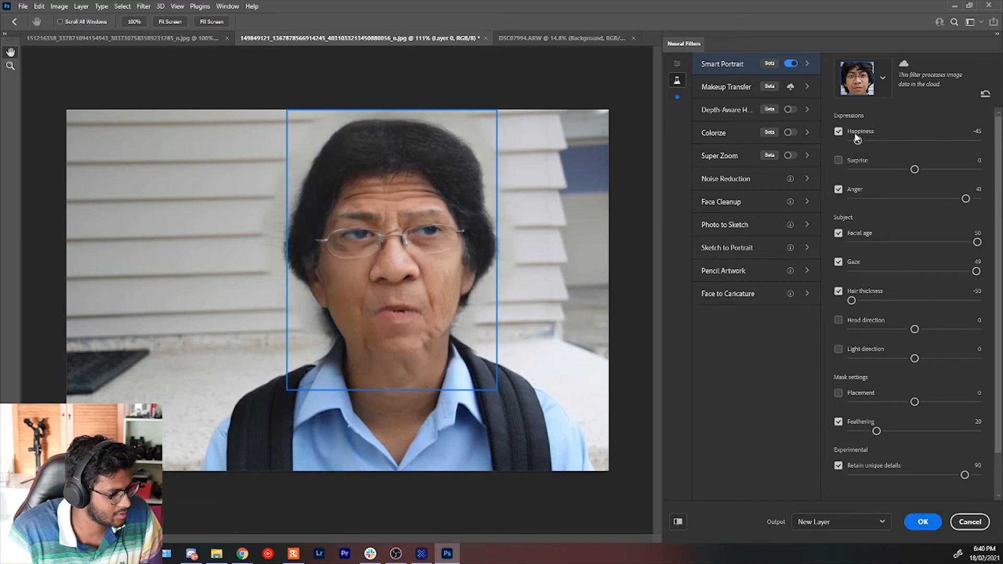
left_click_drag(929, 140, 935, 141)
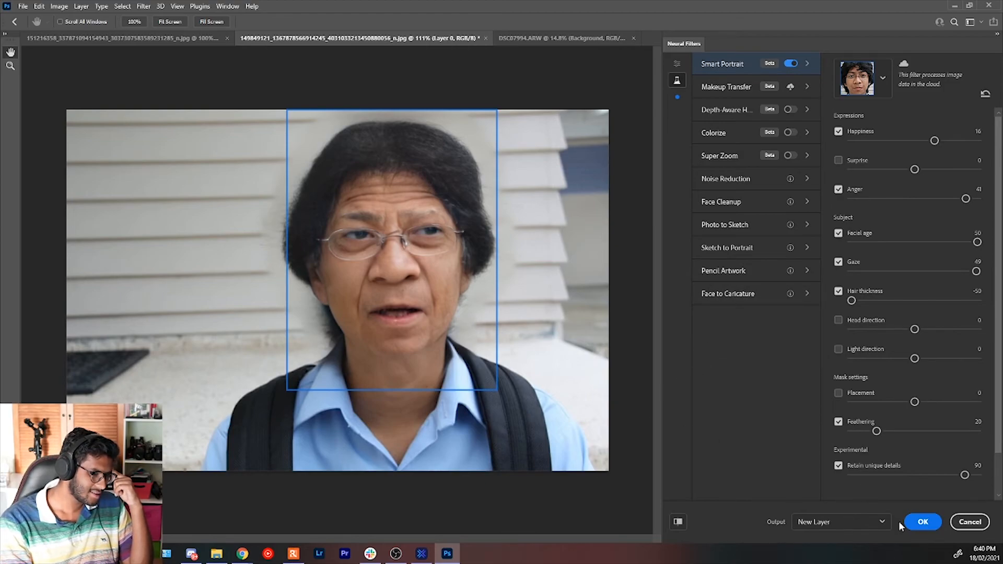
Apply the Smart Portrait edits to the boy's photo as a new layer and toggle that layer's visibility to compare with the original.
left_click(923, 522)
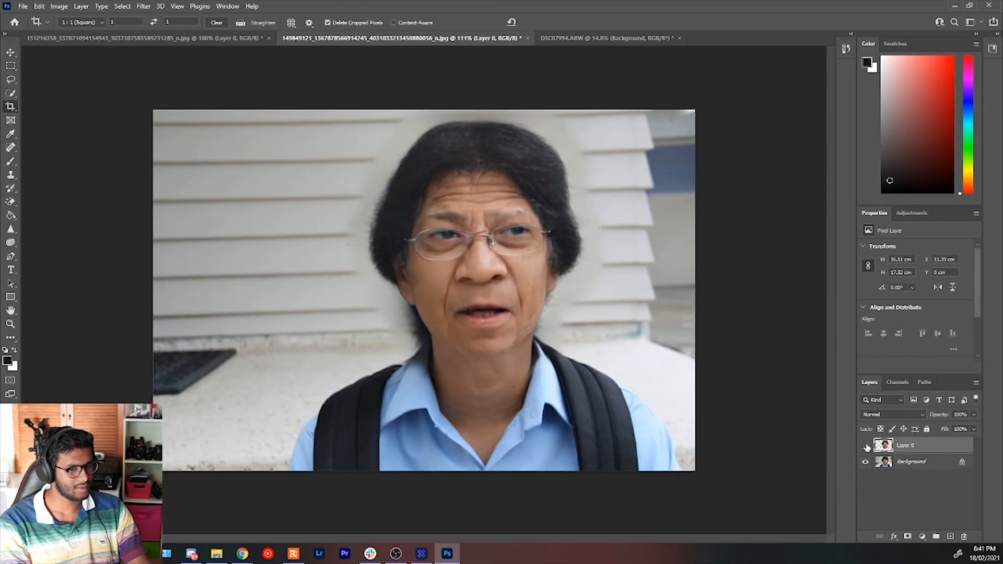
left_click(866, 446)
left_click(866, 446)
left_click(866, 445)
left_click(866, 445)
left_click(866, 446)
left_click(866, 446)
left_click(866, 446)
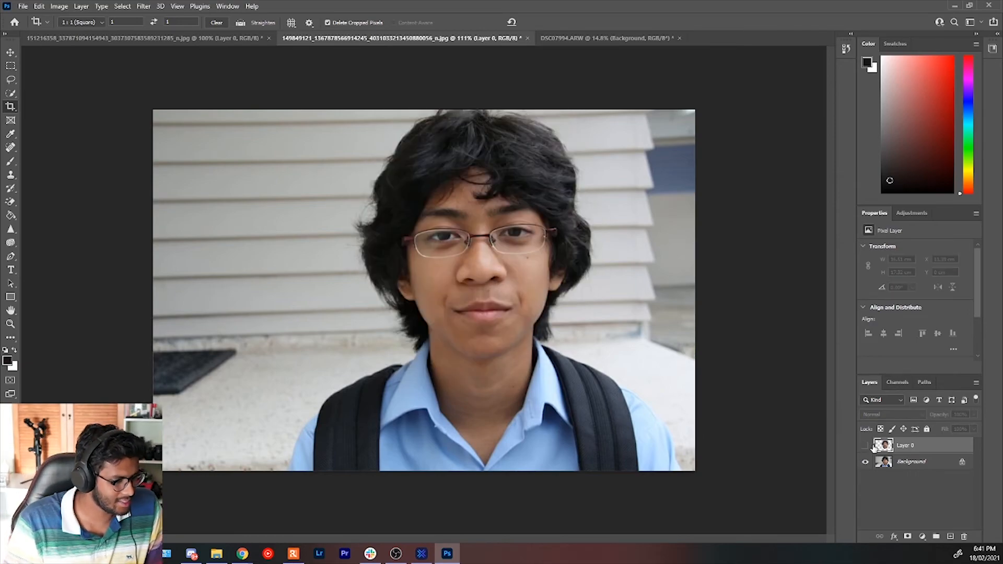
left_click(866, 446)
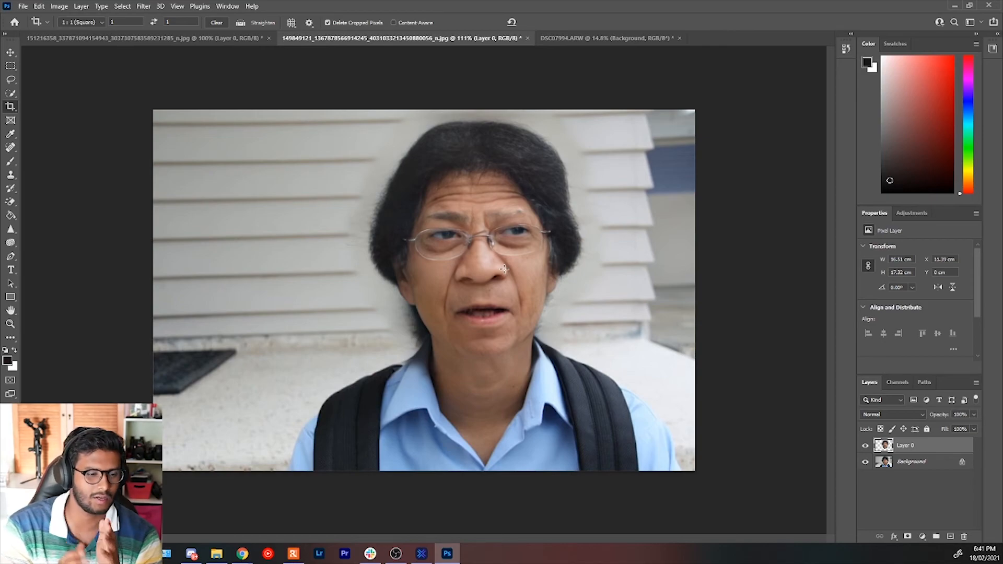
left_click(143, 6)
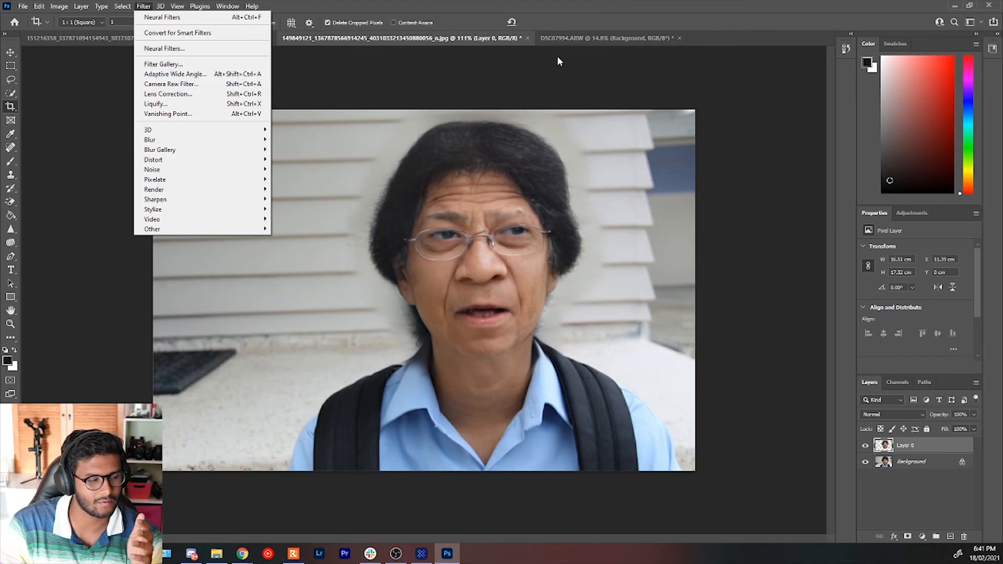
left_click(641, 7)
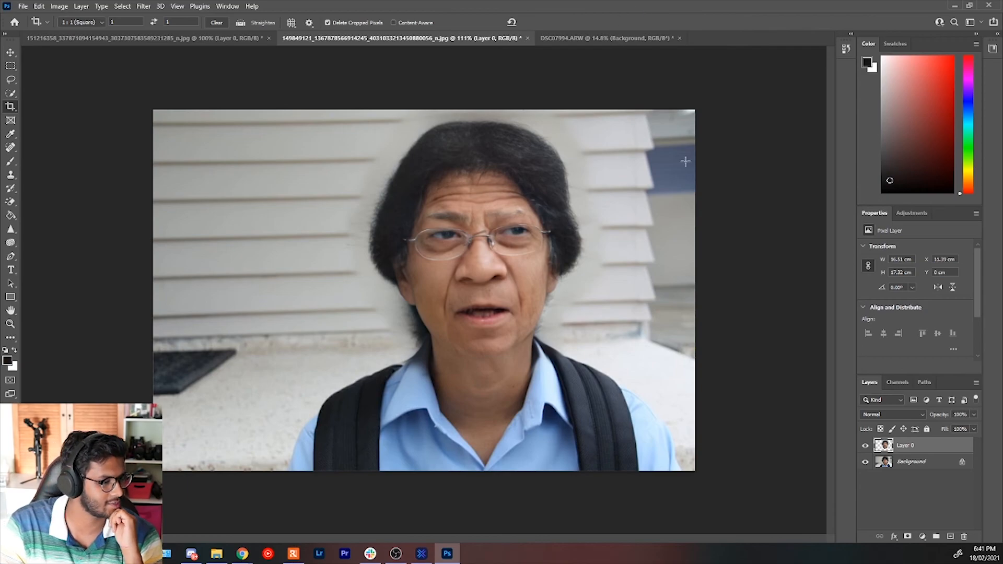
Review the other two open portraits and return to the boy's edited photo with the Move tool active.
left_click(179, 42)
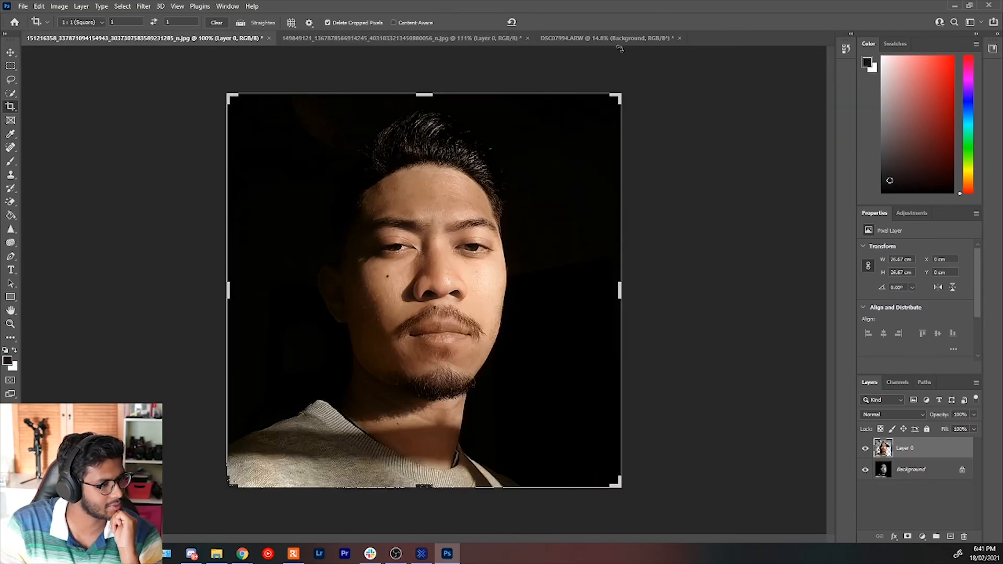
left_click(585, 38)
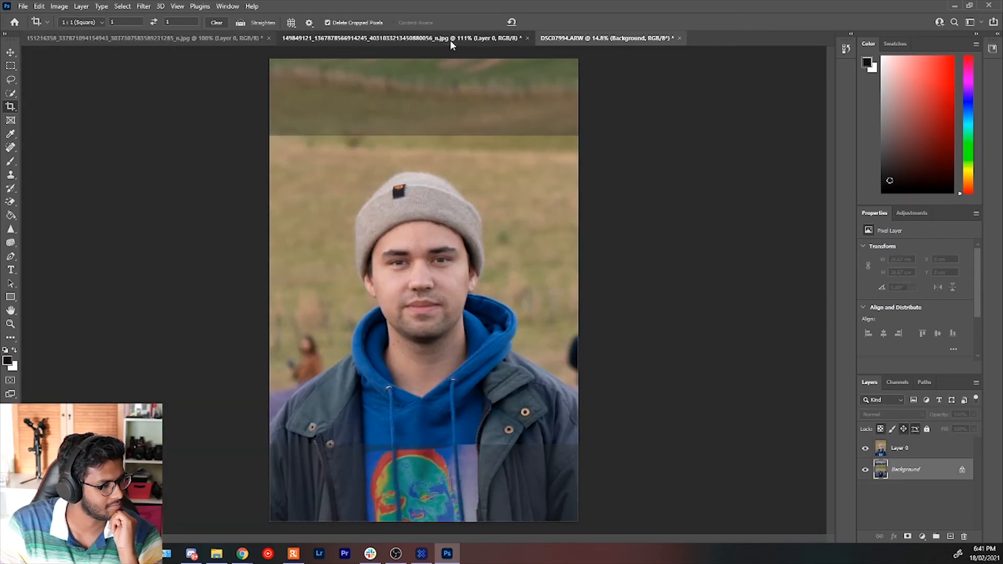
left_click(452, 39)
key("Escape")
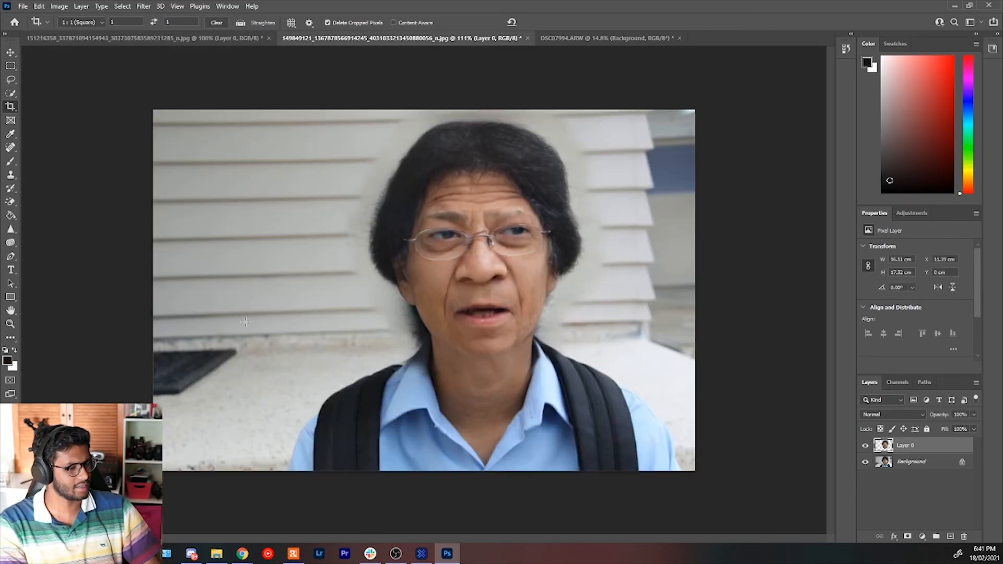
left_click(11, 53)
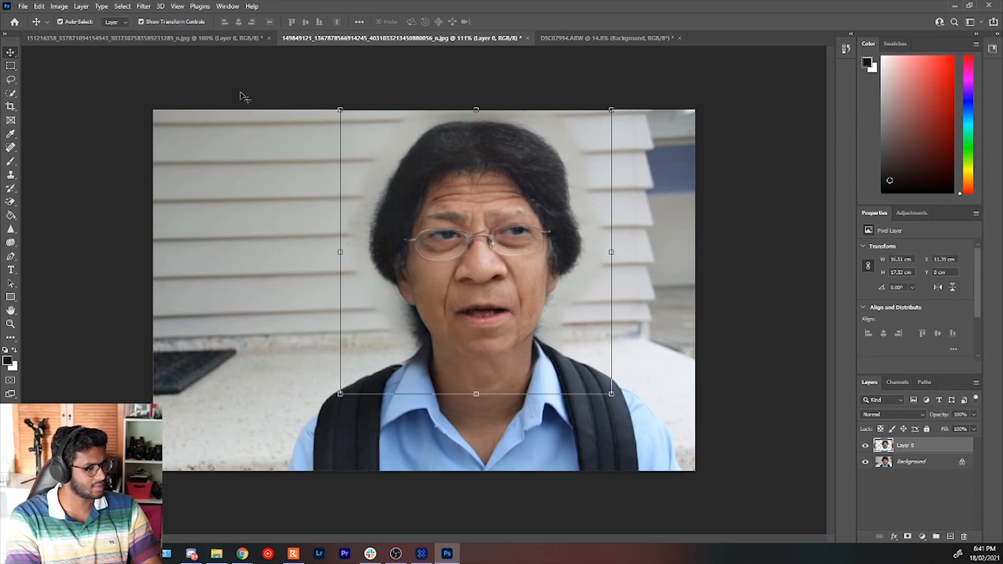